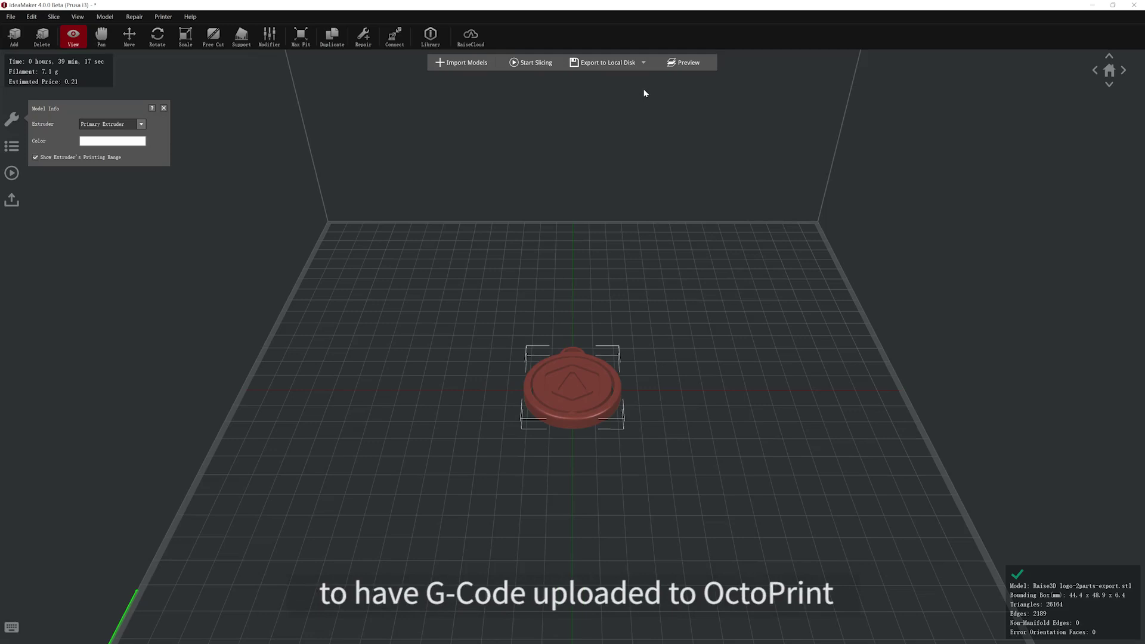
Show ideaMaker's printer menu, then load Raise3D's guide on binding third-party printers in the browser.
click(163, 17)
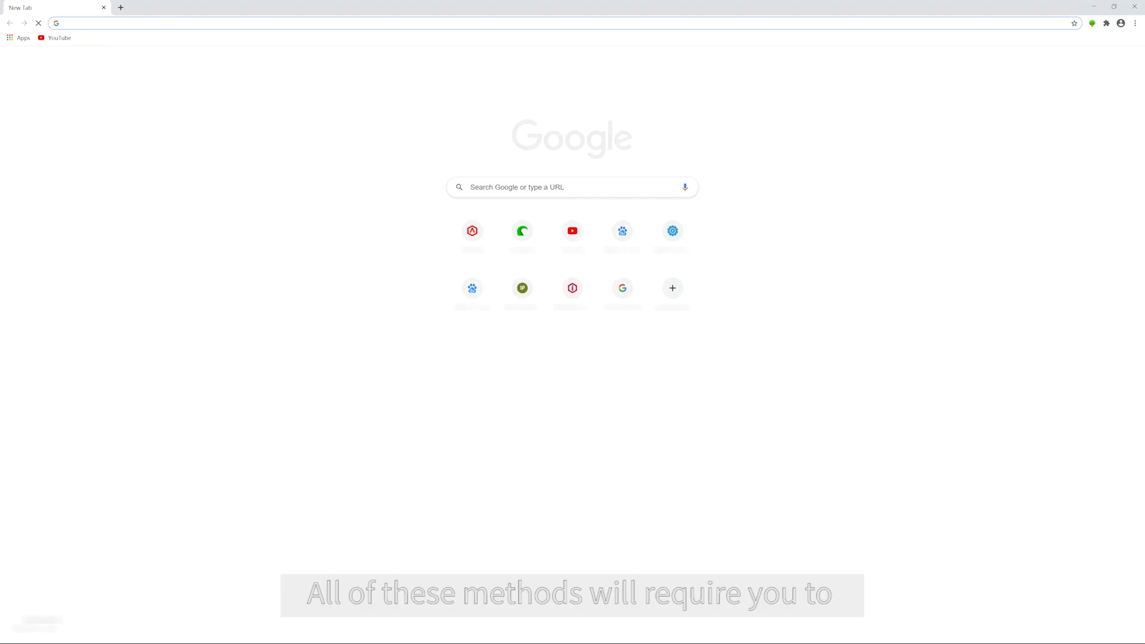
text(https://cloud.raise3d.com/html/howToBindOcto.html)
key(Return)
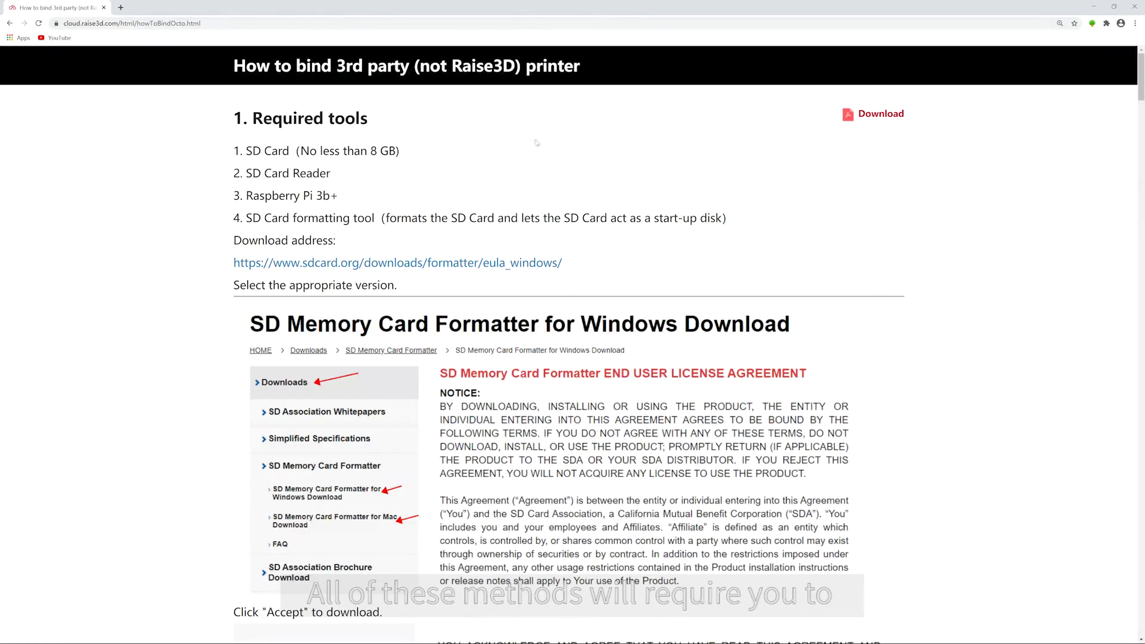
Scroll the binding guide past OctoPi download, SD card flashing and cmdline.txt static-IP setup.
scroll(920, 247, down, 3)
scroll(919, 247, down, 8)
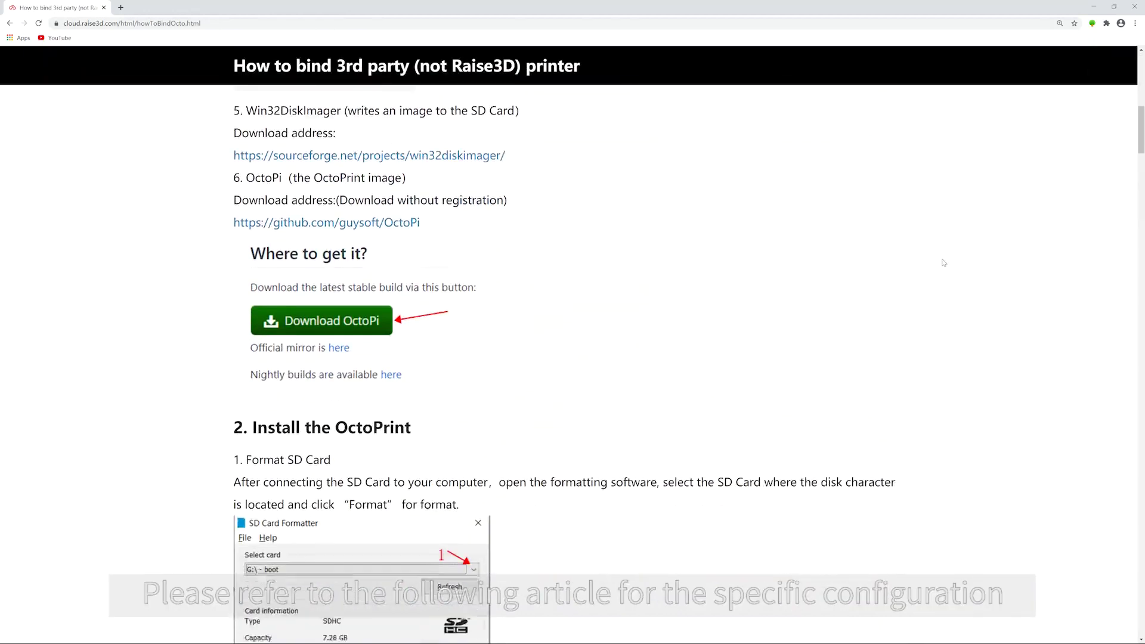
scroll(945, 263, down, 14)
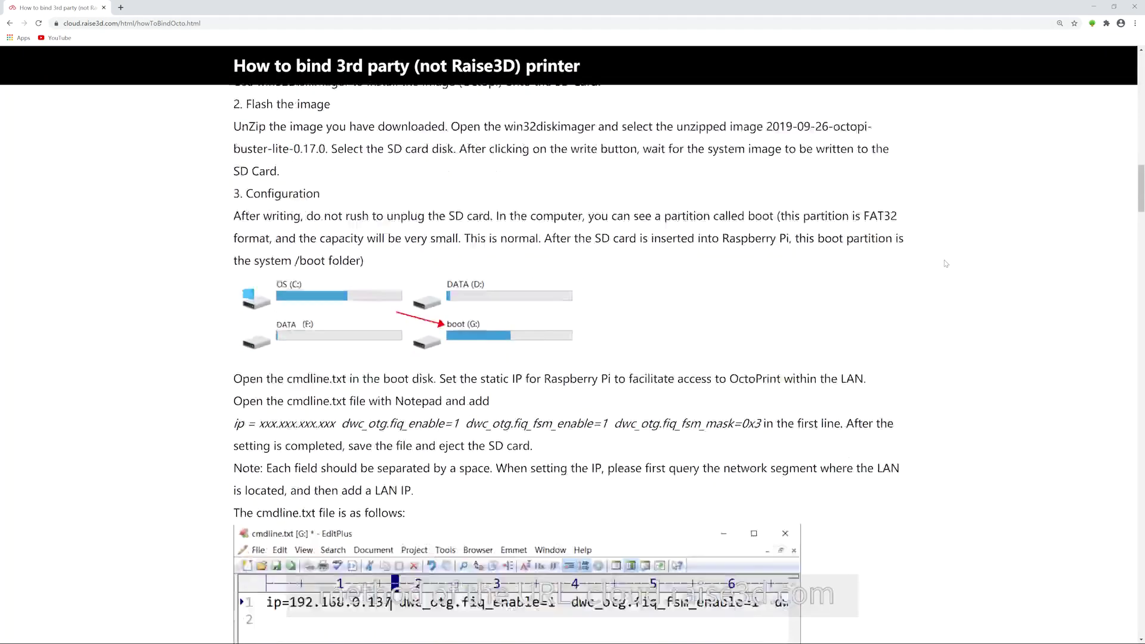
scroll(944, 263, down, 7)
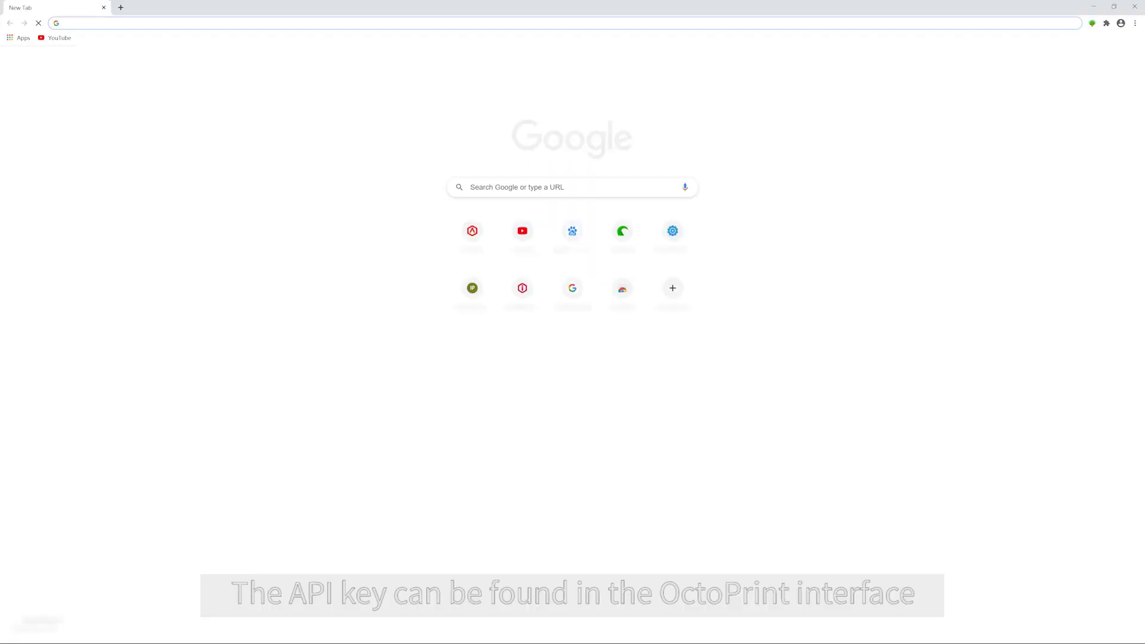
Open OctoPrint at 192.168.60.189 and view the Global API Key under API settings.
text(192.168.60.189)
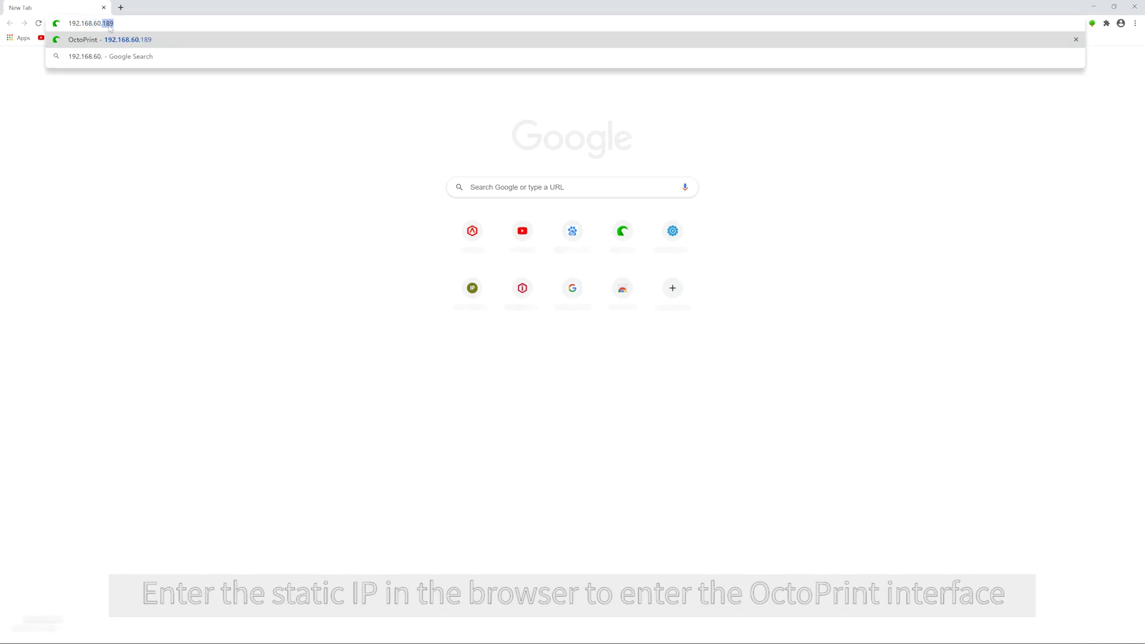
key(Return)
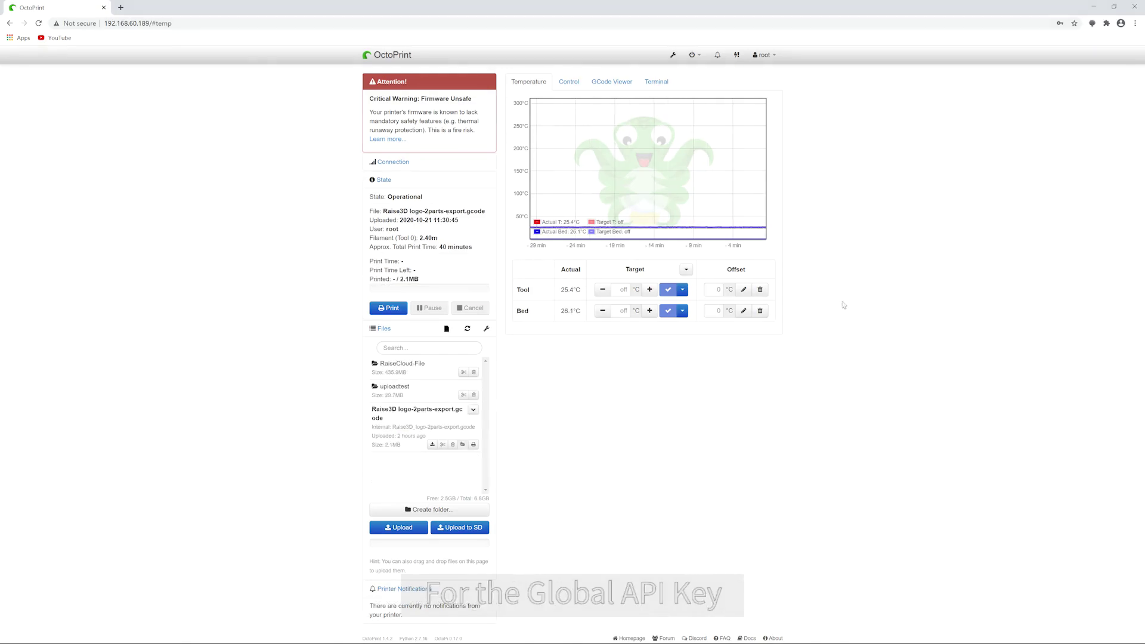
click(673, 55)
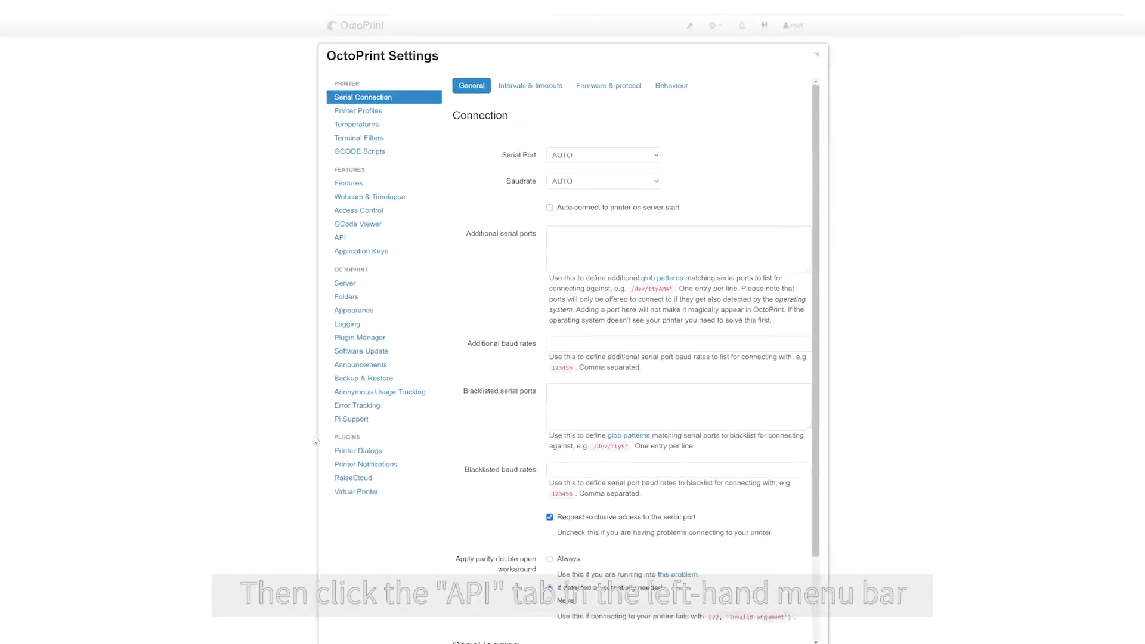
click(294, 239)
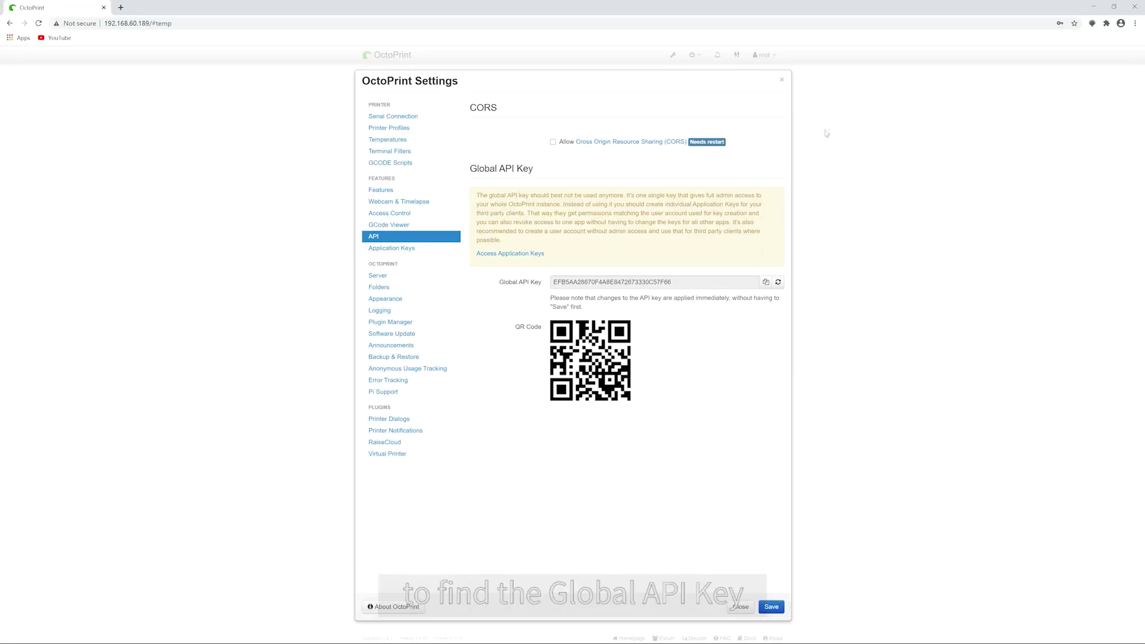
click(781, 76)
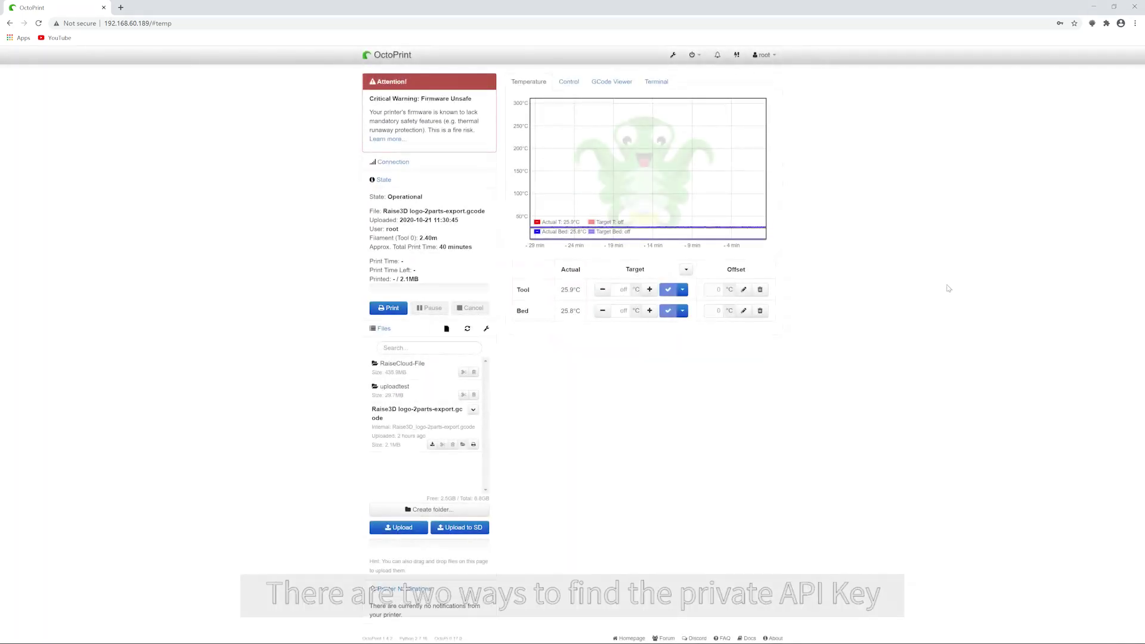
View the root user's Application Keys in User Settings.
click(764, 55)
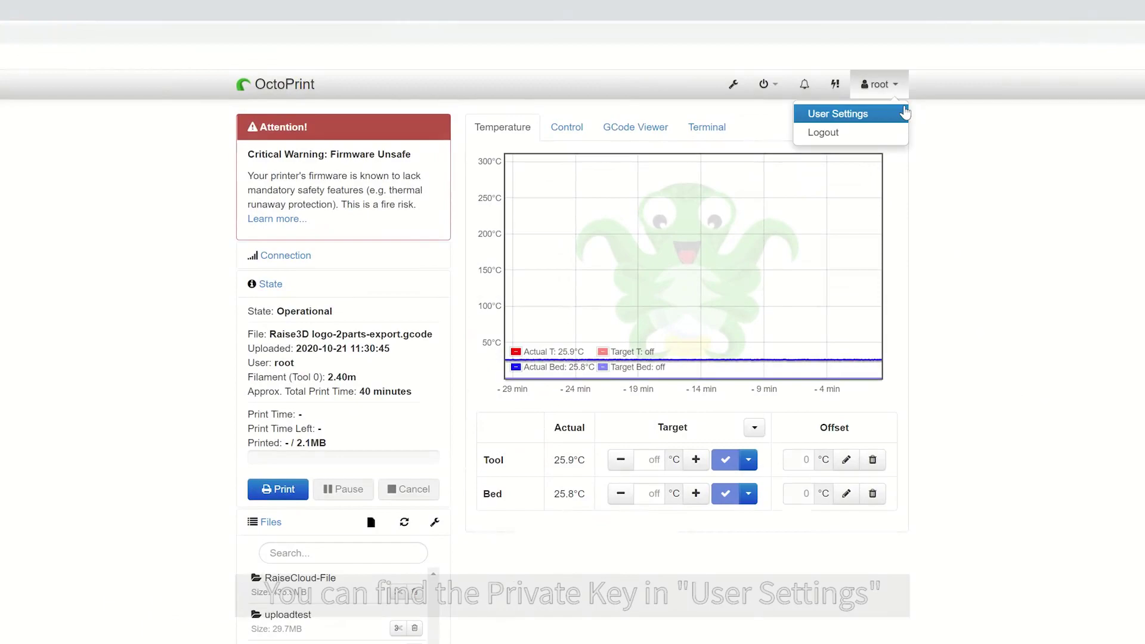
click(904, 113)
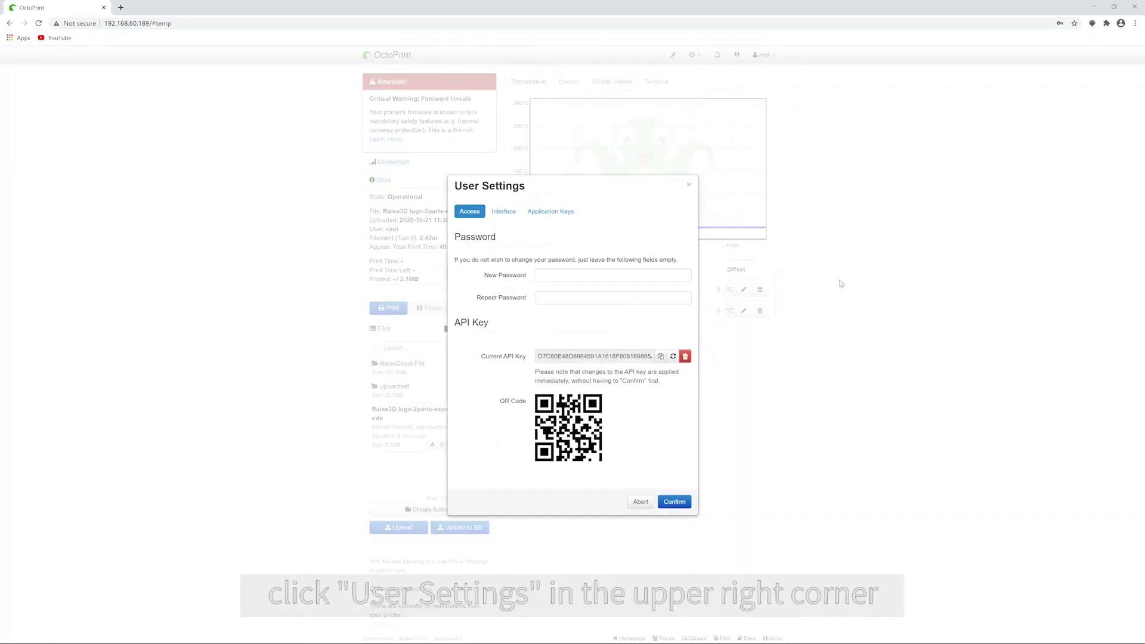
click(574, 217)
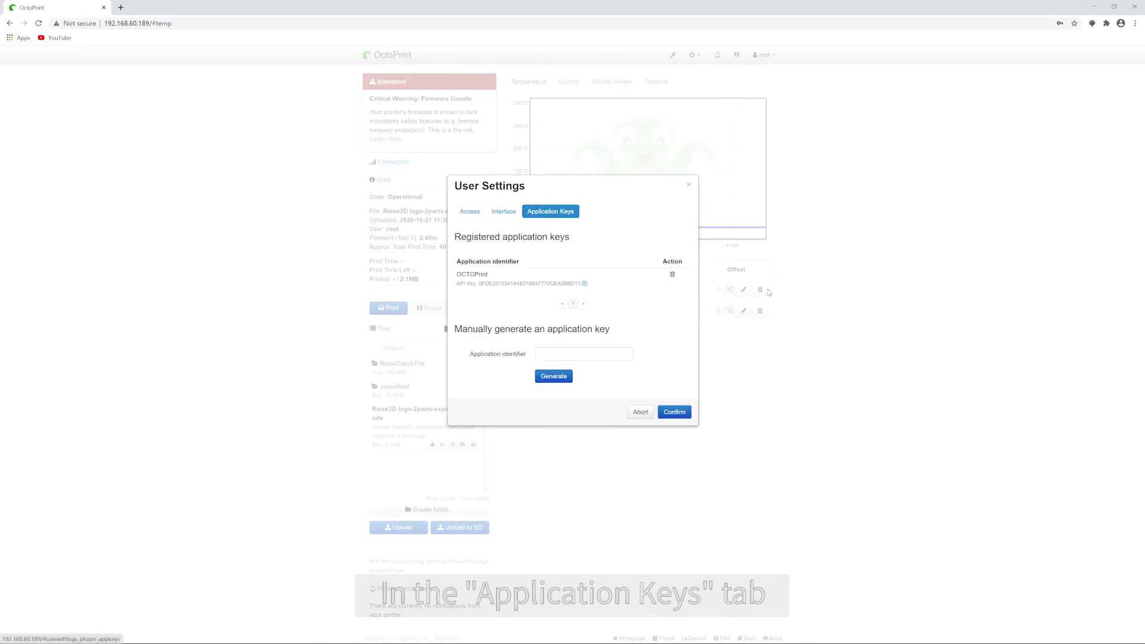
click(905, 335)
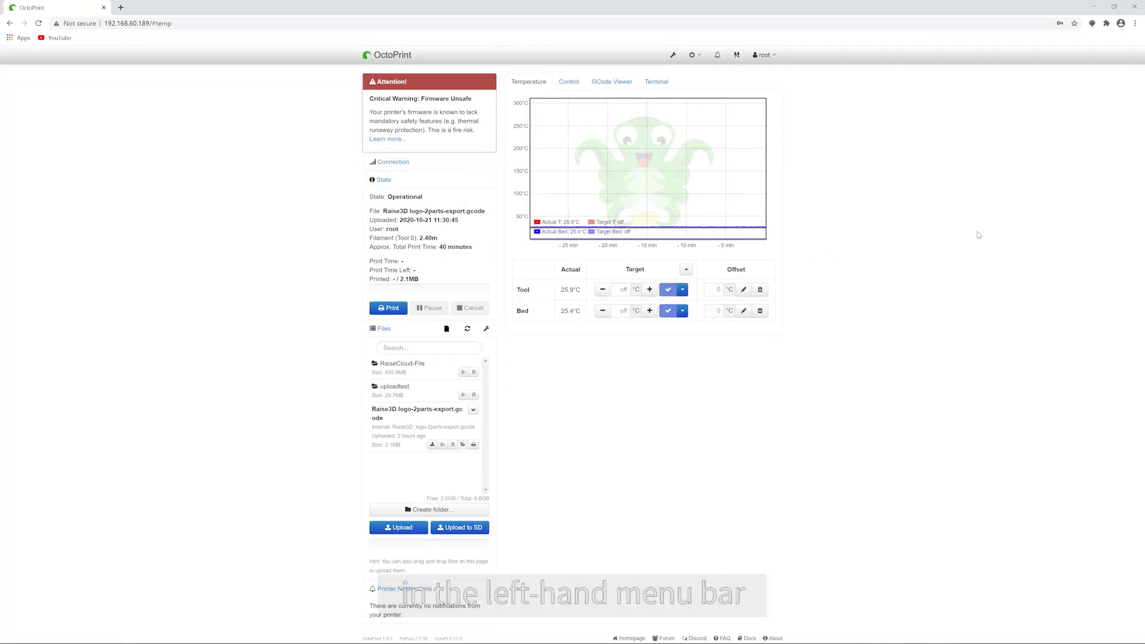
View the registered Application Keys in OctoPrint's settings.
click(673, 55)
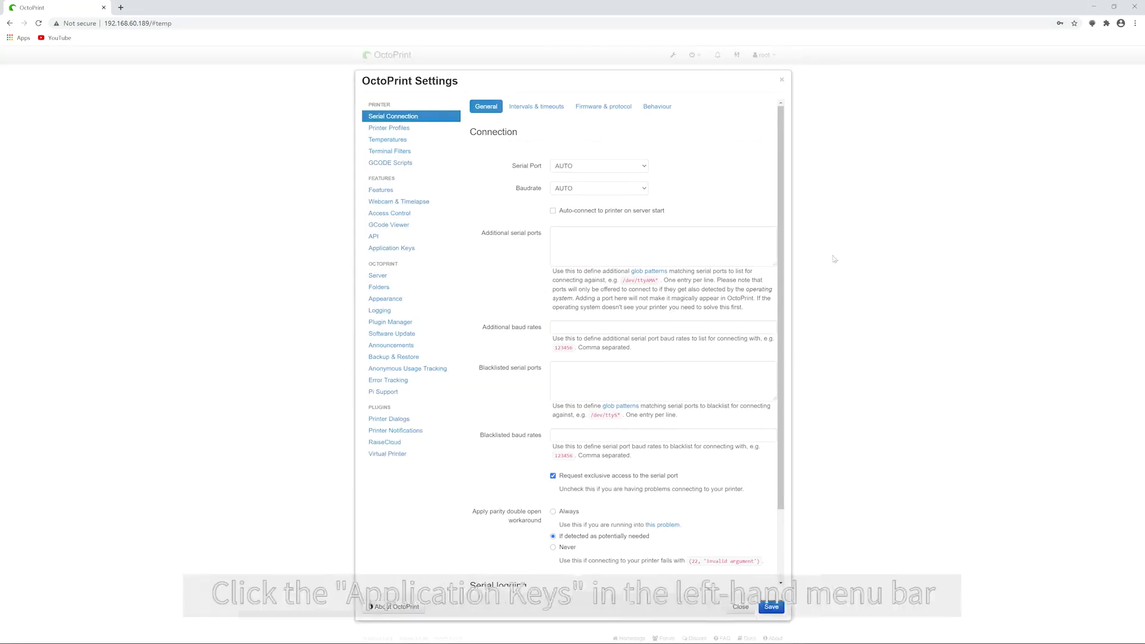
click(391, 245)
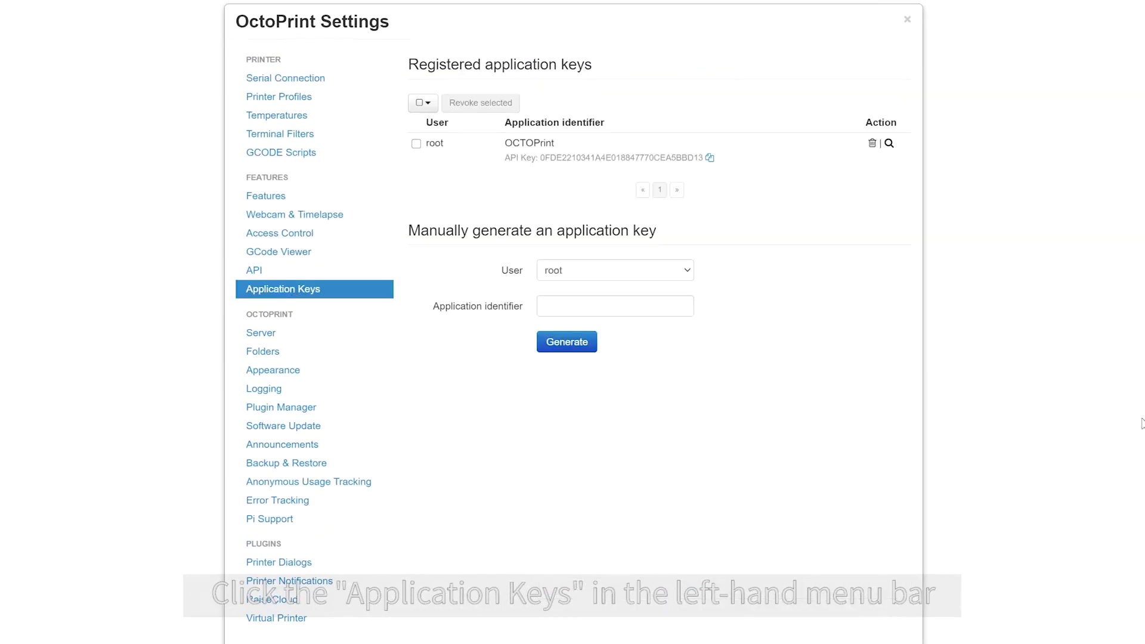
click(908, 20)
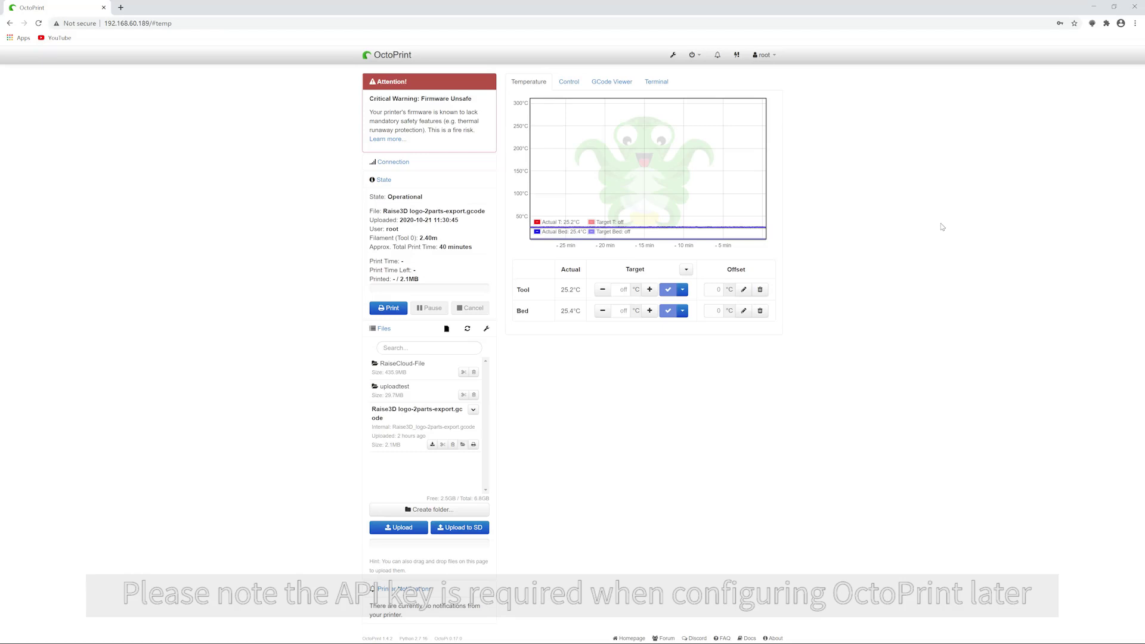
Copy the Global API Key from OctoPrint's API settings.
click(673, 55)
click(378, 227)
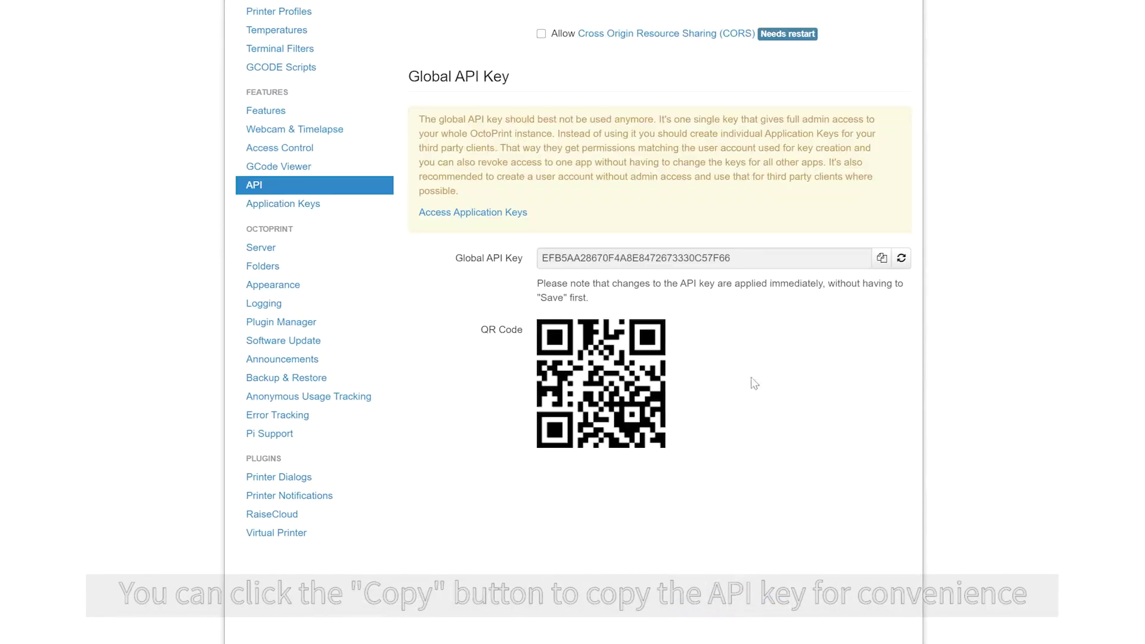
click(882, 257)
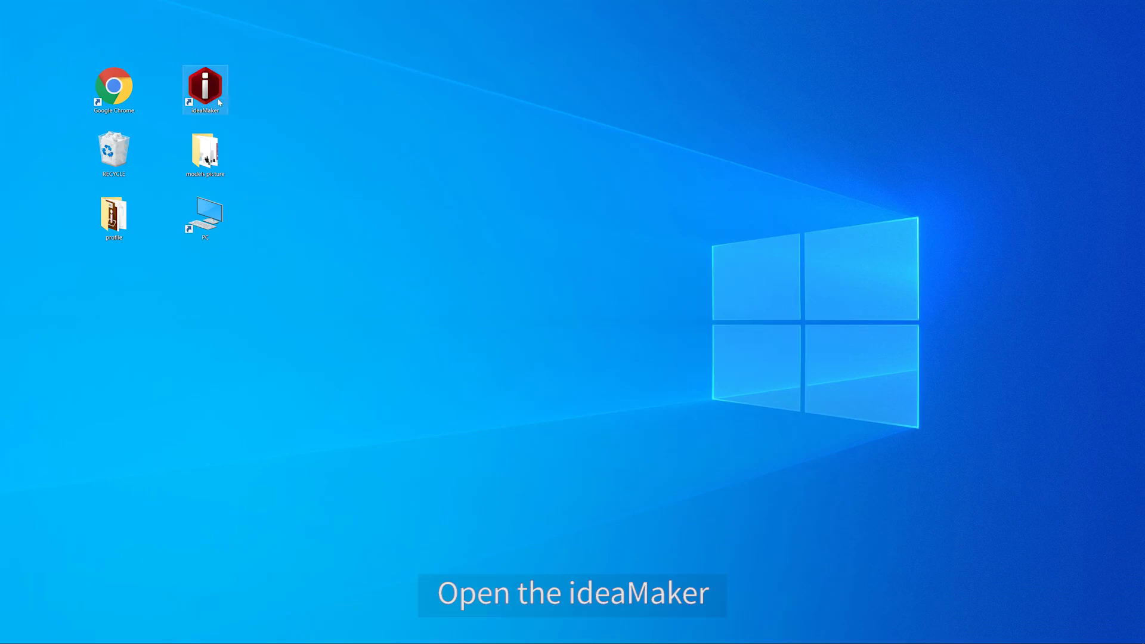
Launch ideaMaker, dismiss the welcome dialog and maximize the window.
double_click(205, 86)
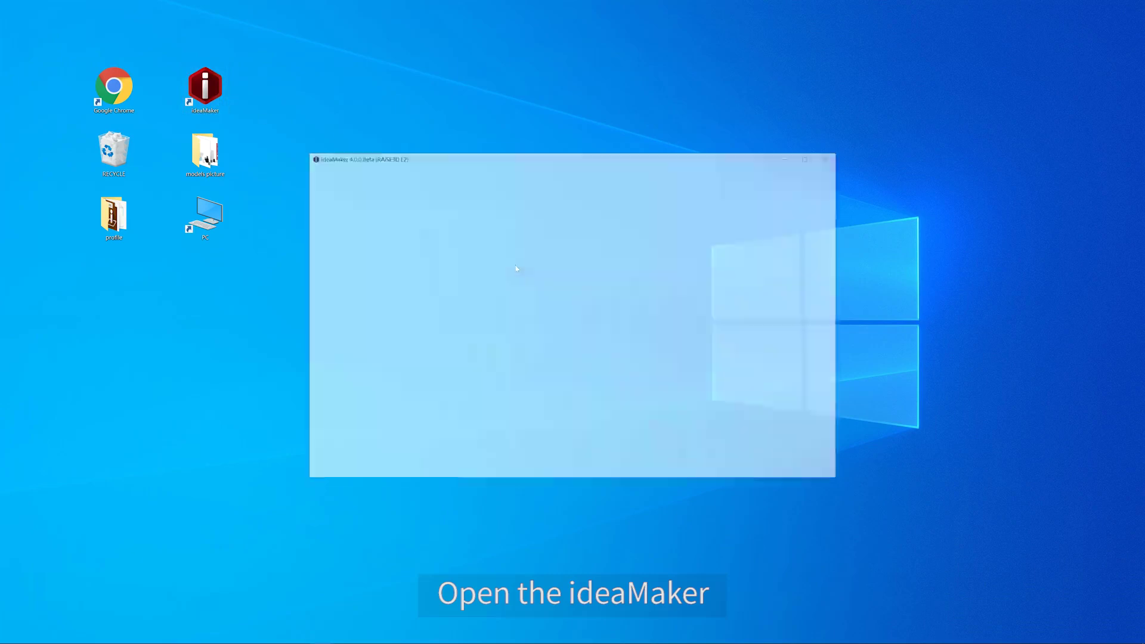
click(756, 215)
click(810, 156)
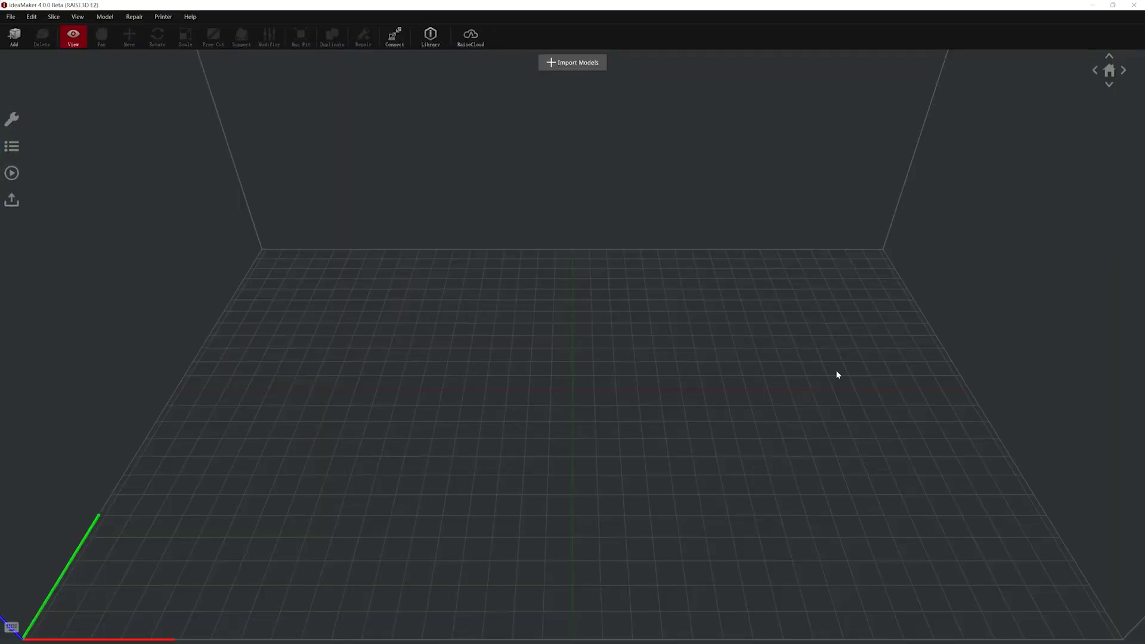
In Printer Settings, choose Prusa i3 and set the default G-code action to Upload to OctoPrint.
click(175, 17)
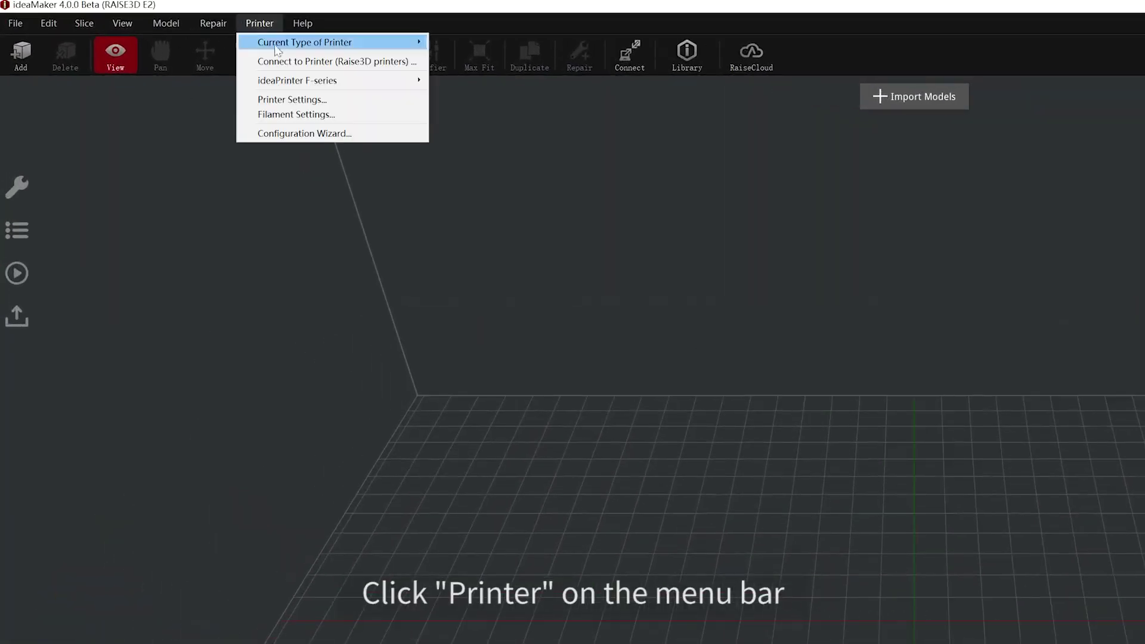
click(291, 105)
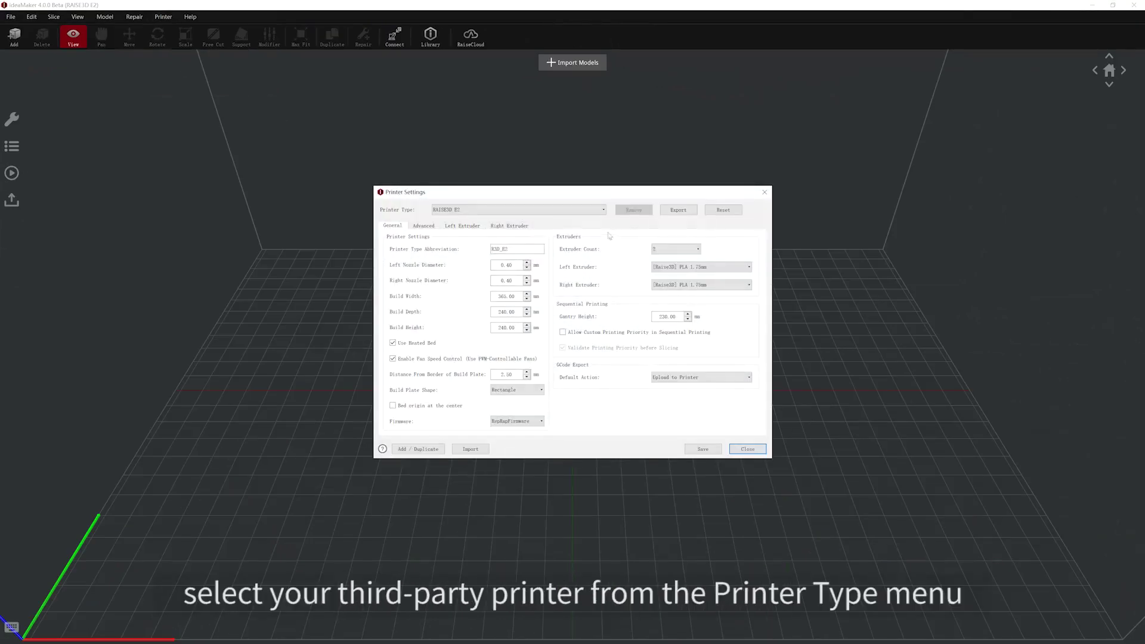
click(603, 210)
click(502, 323)
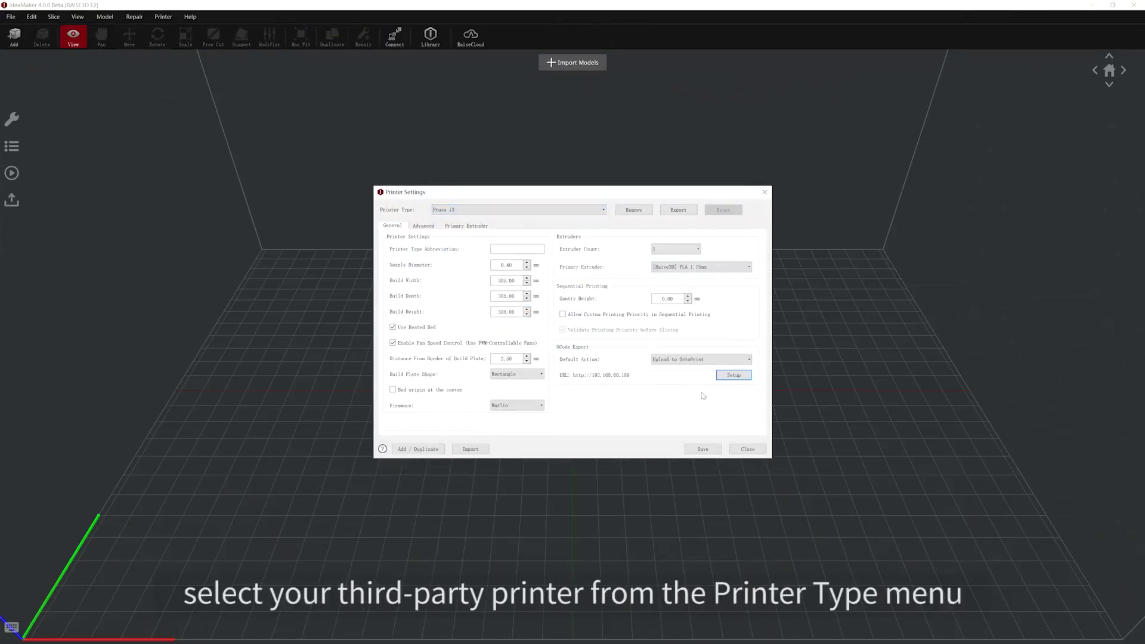
click(751, 360)
click(704, 393)
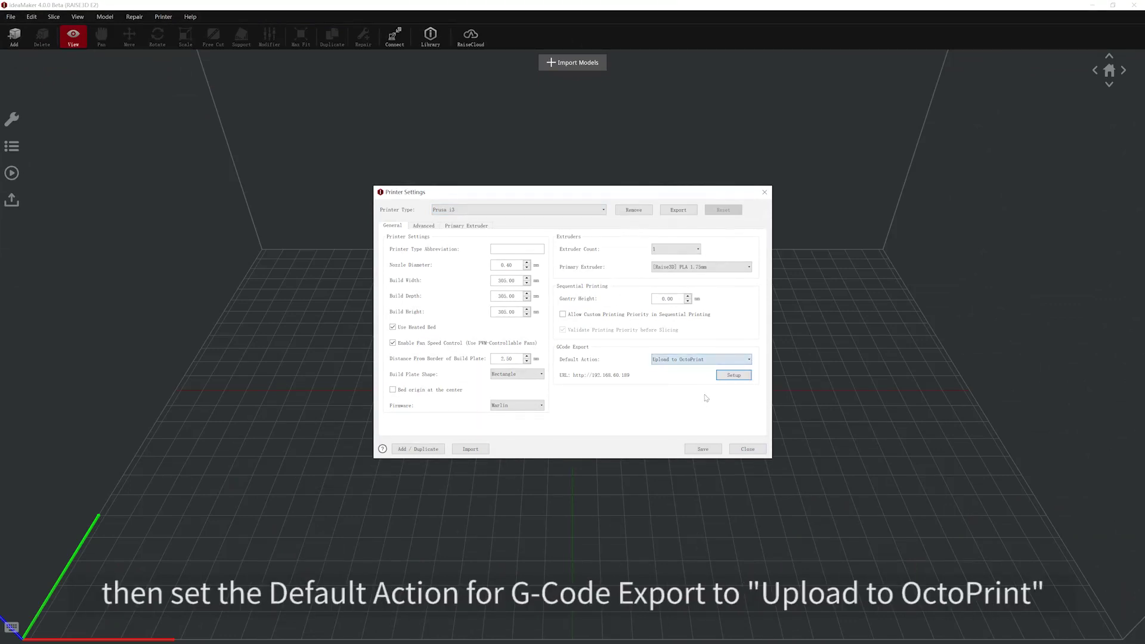
Set the OctoPrint URL to 192.168.60.189, paste the API key, and save the printer settings.
click(734, 376)
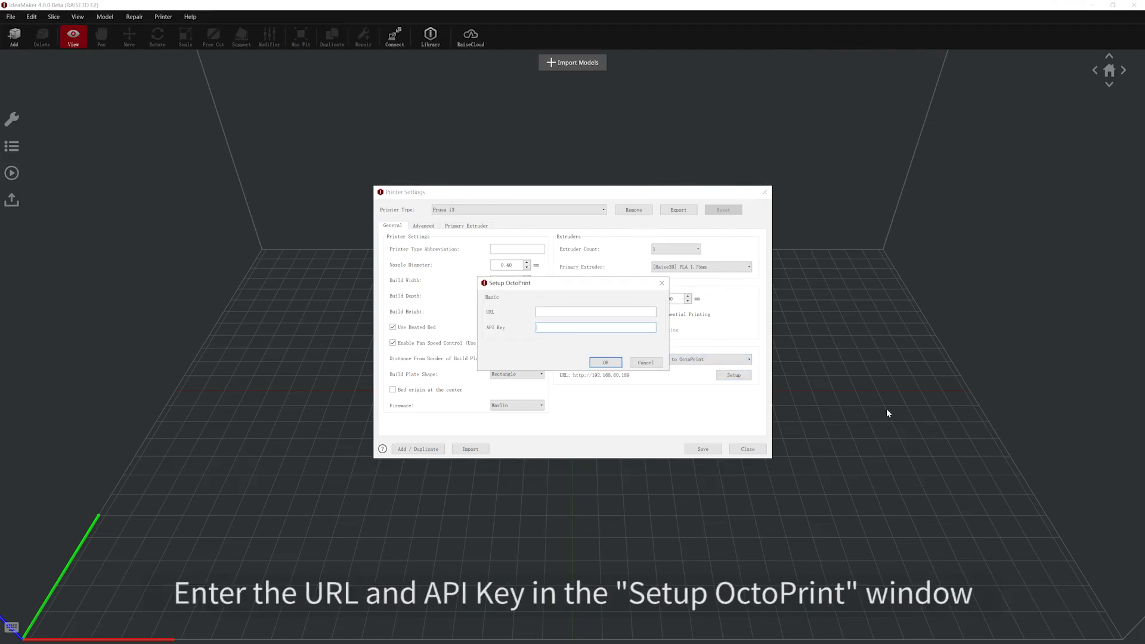
text(192.168.60.189)
key(ctrl+v)
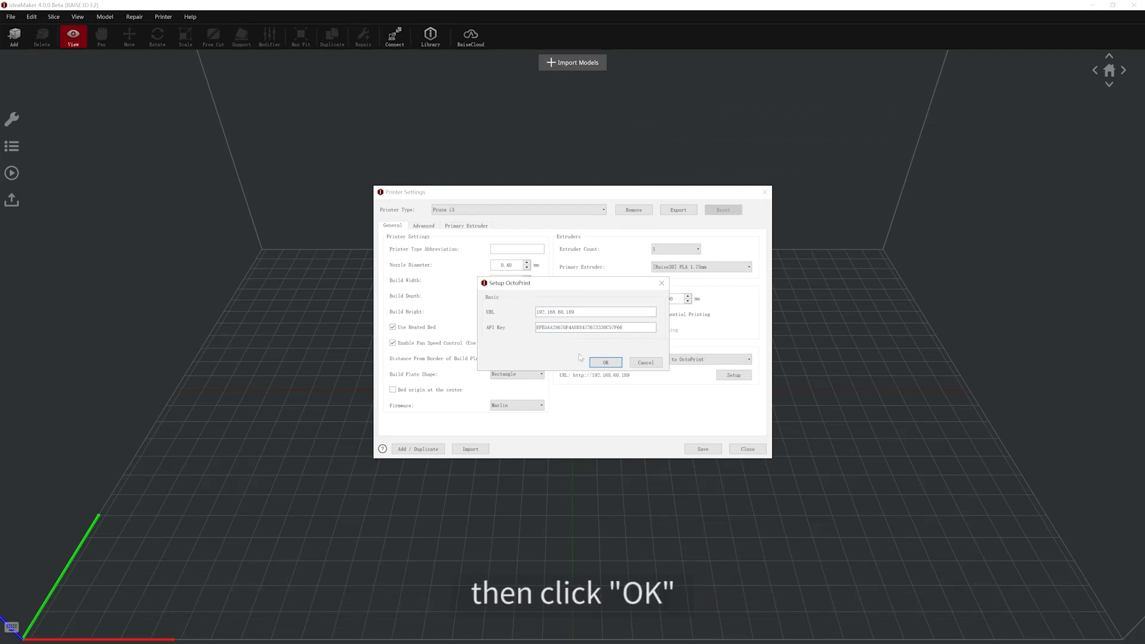
click(605, 363)
click(695, 449)
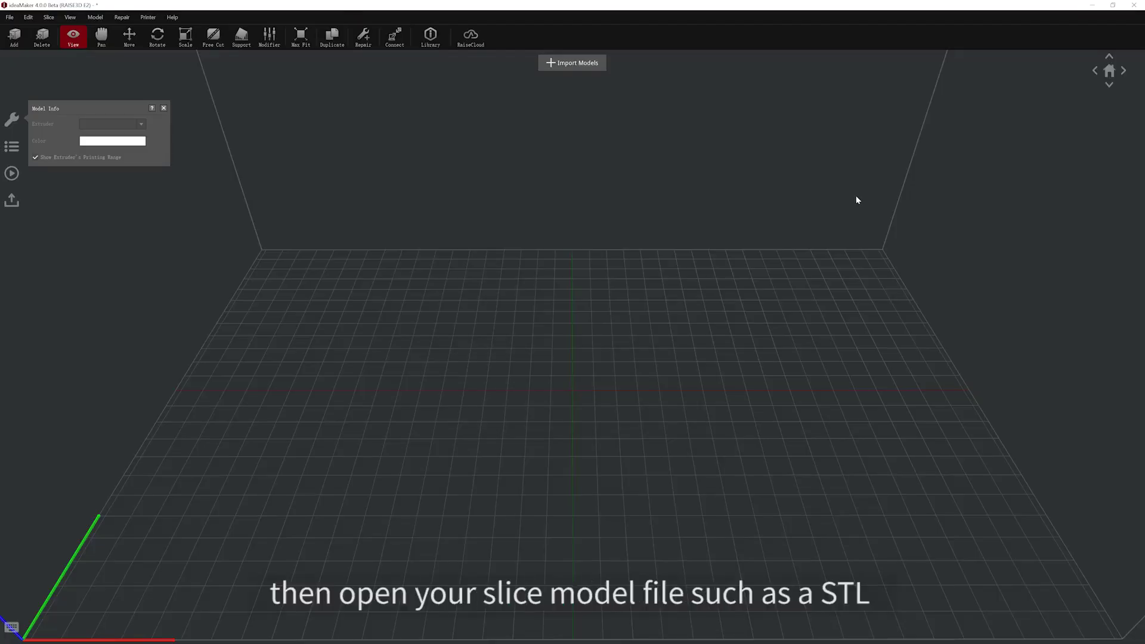
Import the Raise3D logo-2parts-export STL onto the build plate.
click(573, 62)
click(337, 115)
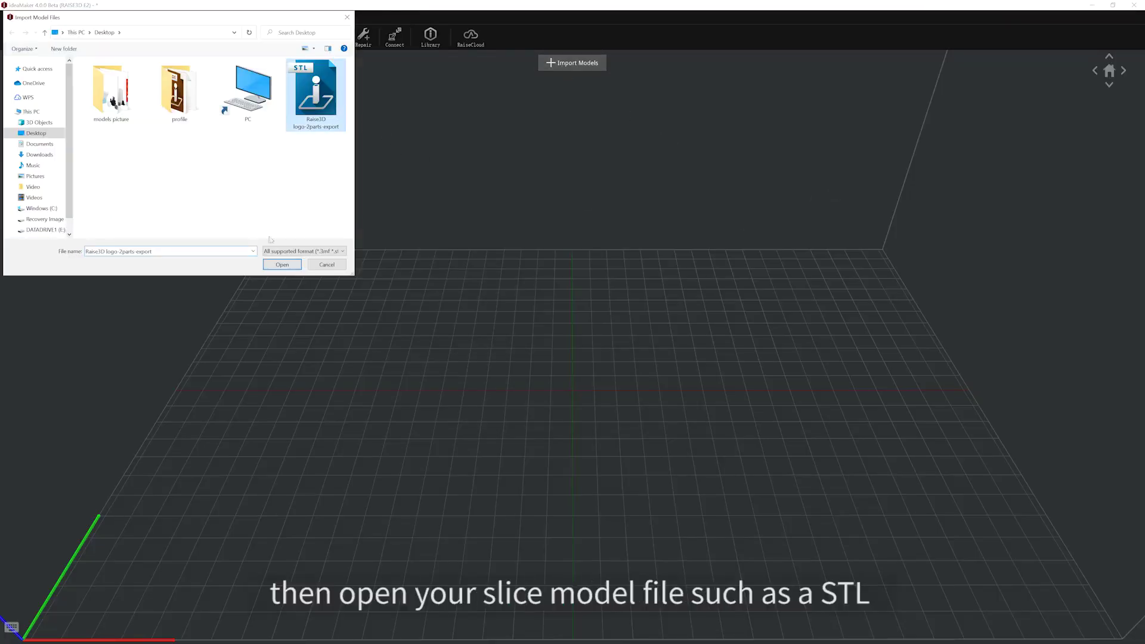
click(282, 264)
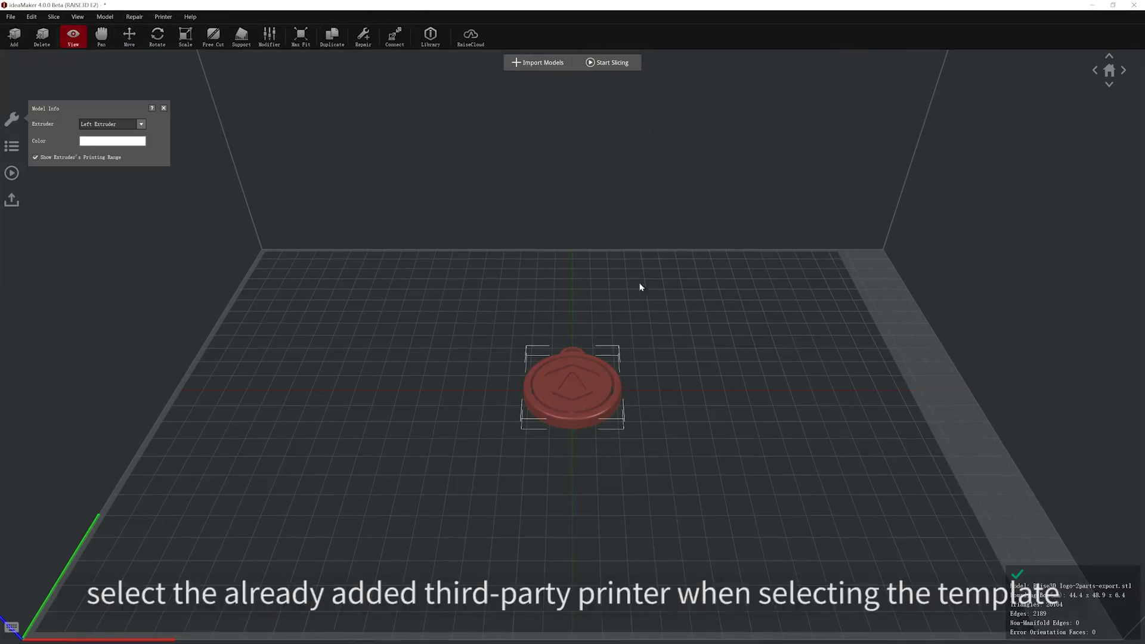
Slice the logo with the Prusa i3 - PLA template, accepting the layer settings override.
click(620, 66)
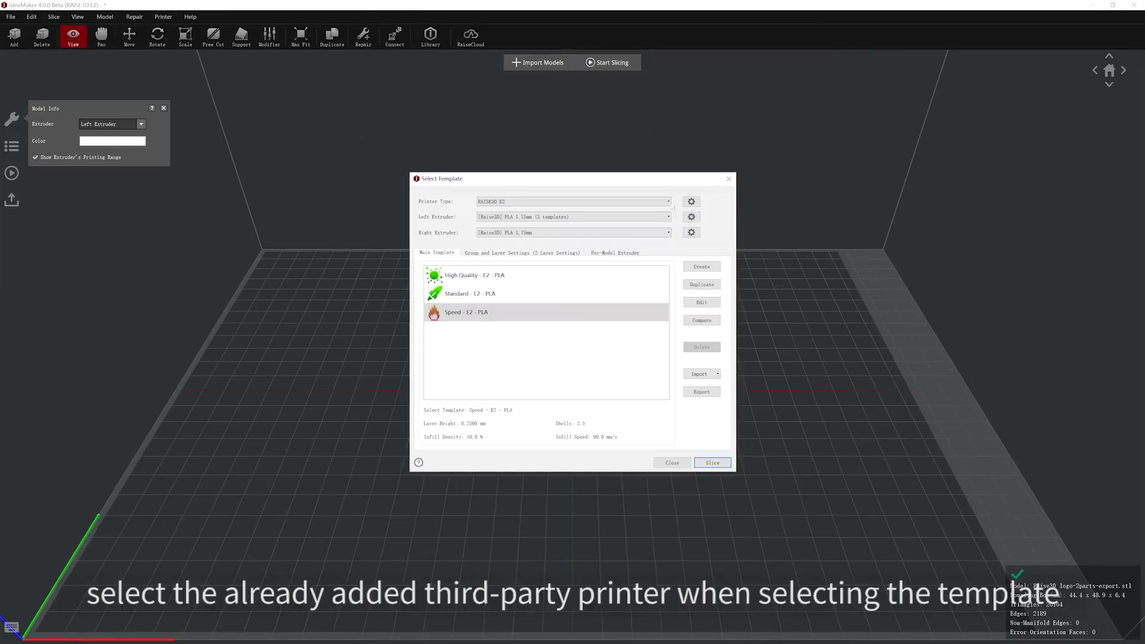
click(567, 202)
click(564, 311)
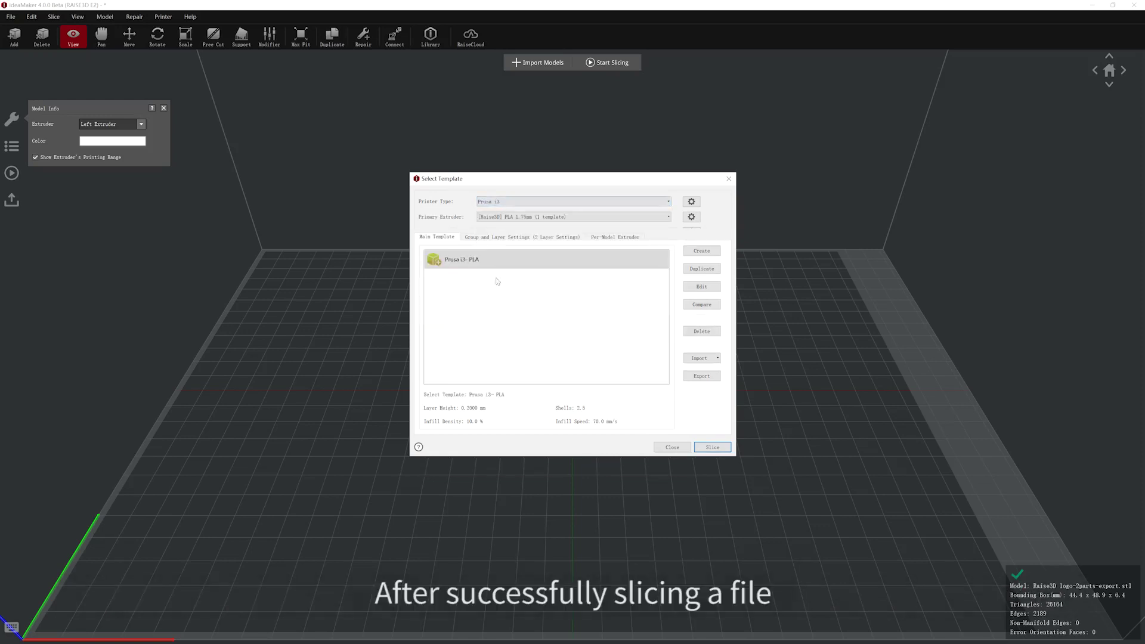
click(713, 448)
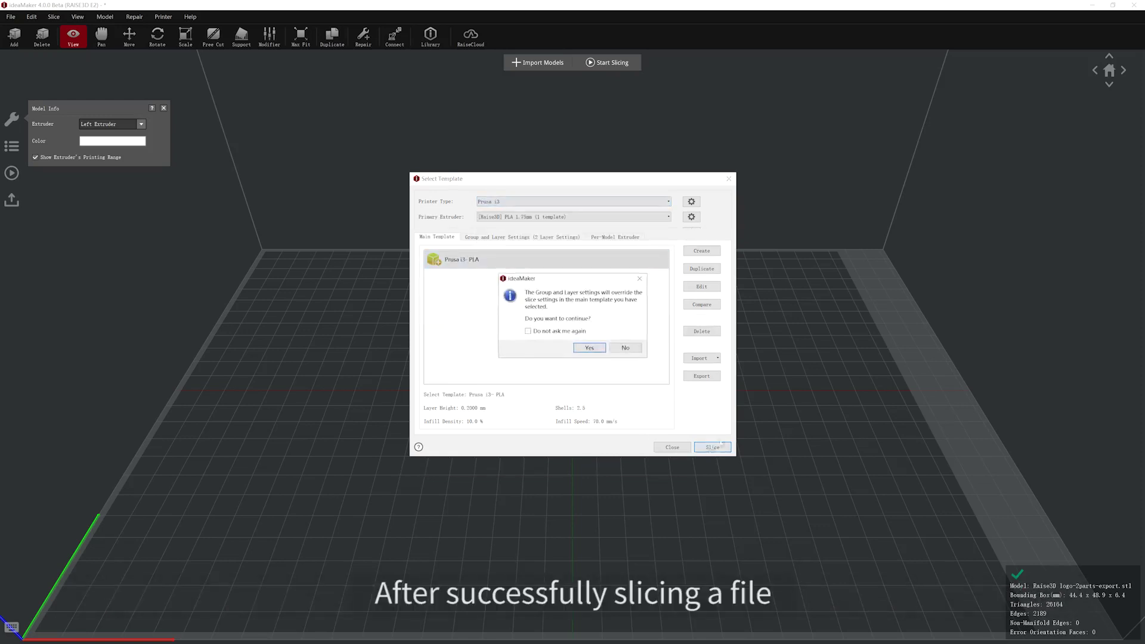
click(592, 346)
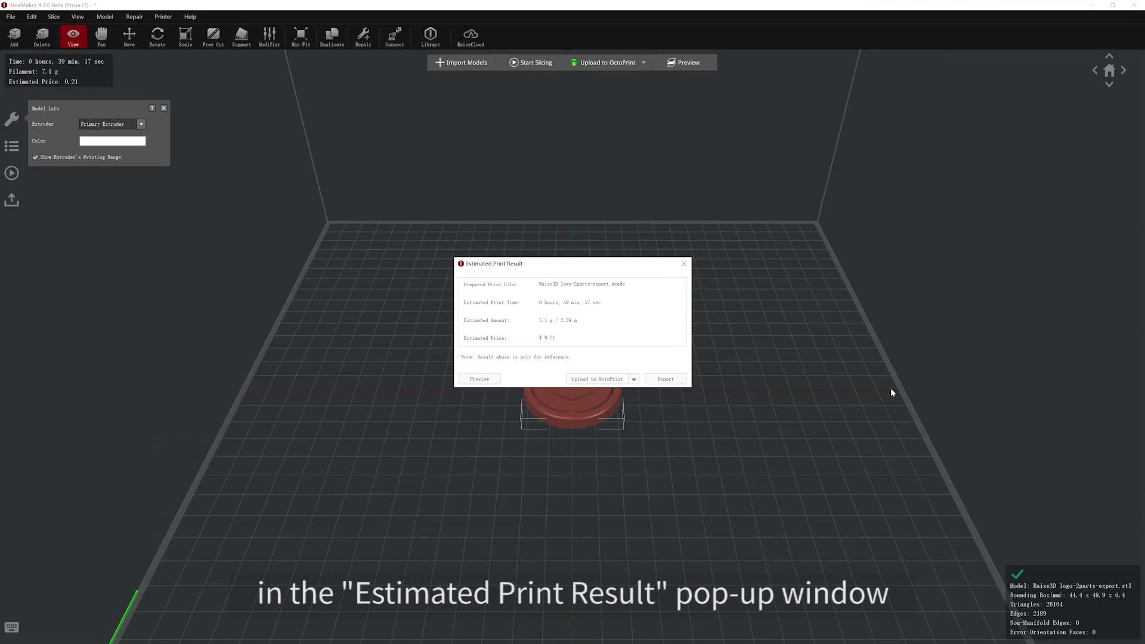
Choose Upload to OctoPrint in the Estimated Print Result dropdown and open its upload dialog.
click(634, 378)
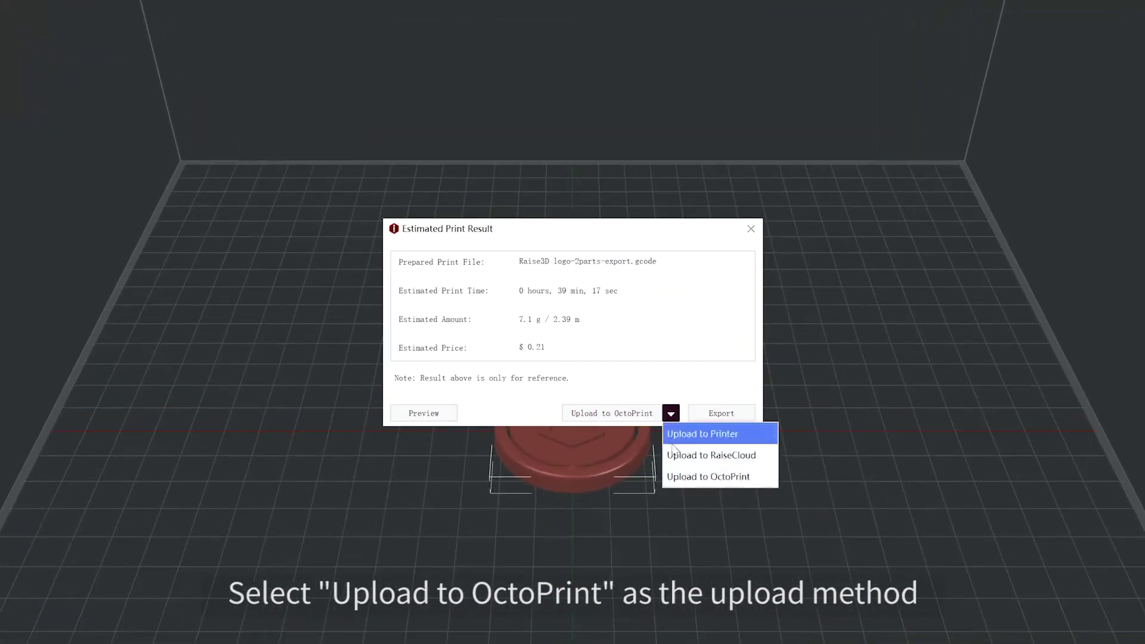
click(671, 476)
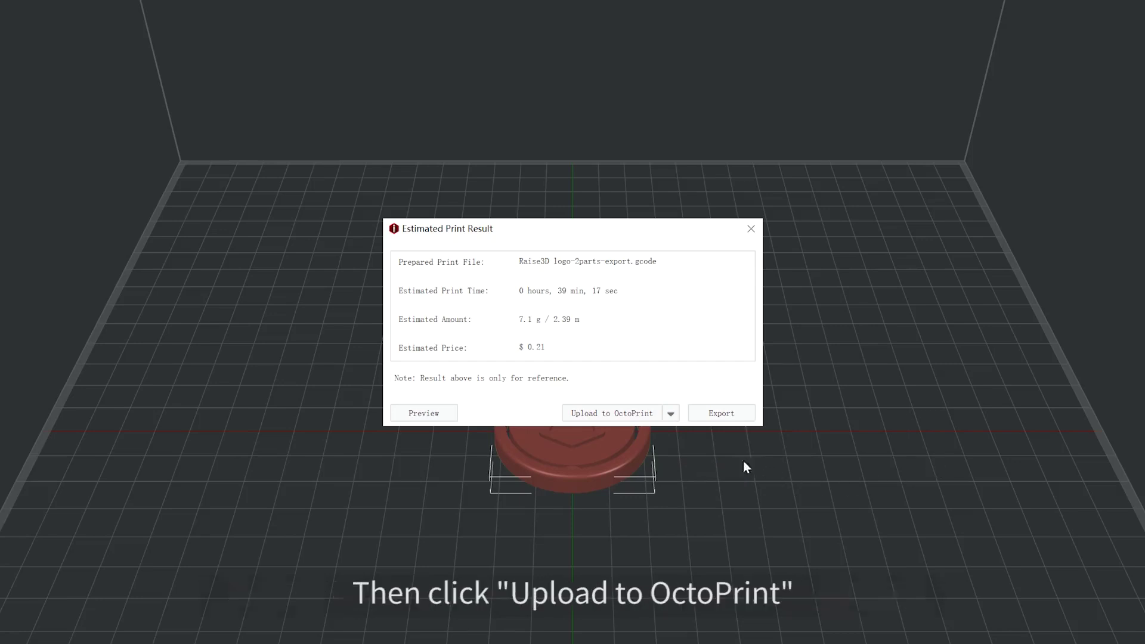
click(596, 380)
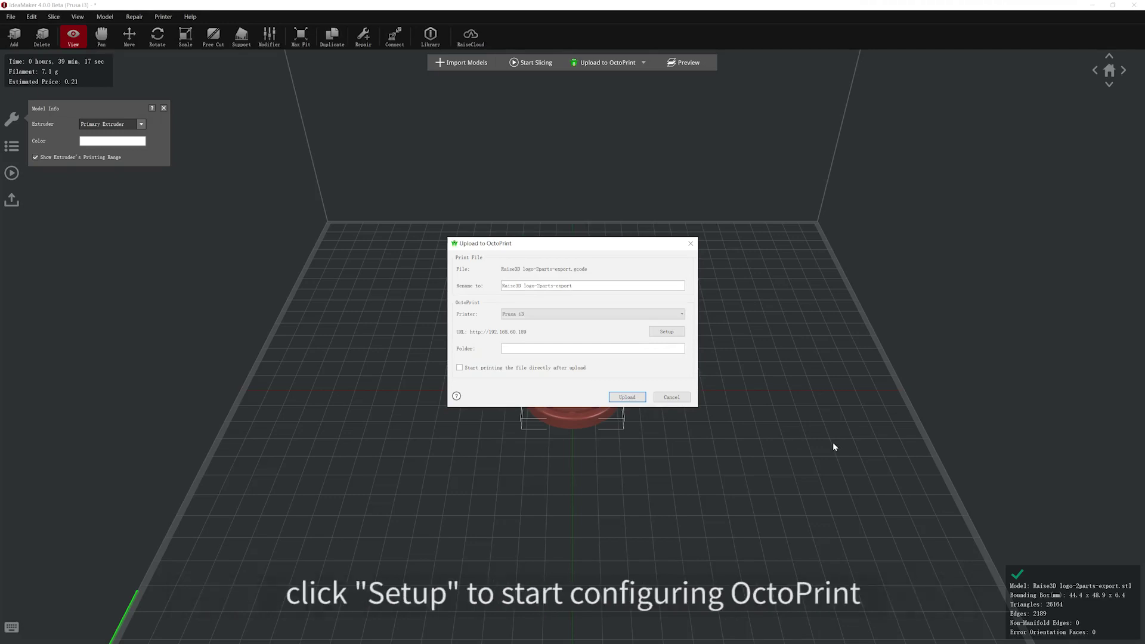
In OctoPrint setup, enter URL 192.168.60.189, paste the API key and confirm.
click(667, 332)
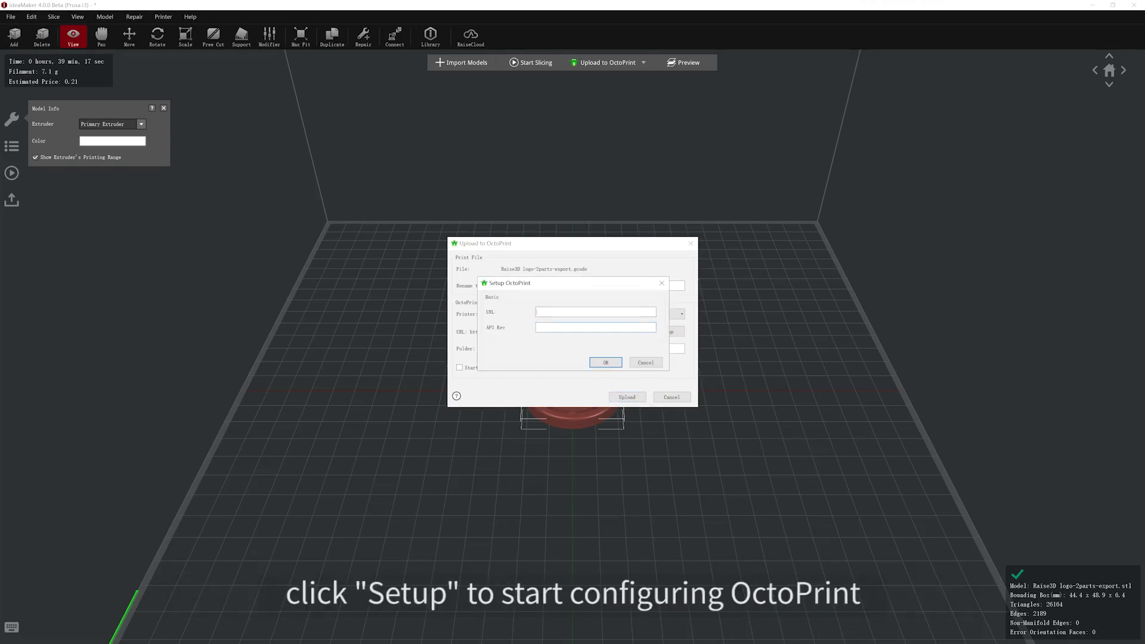
text(192.168.60.189)
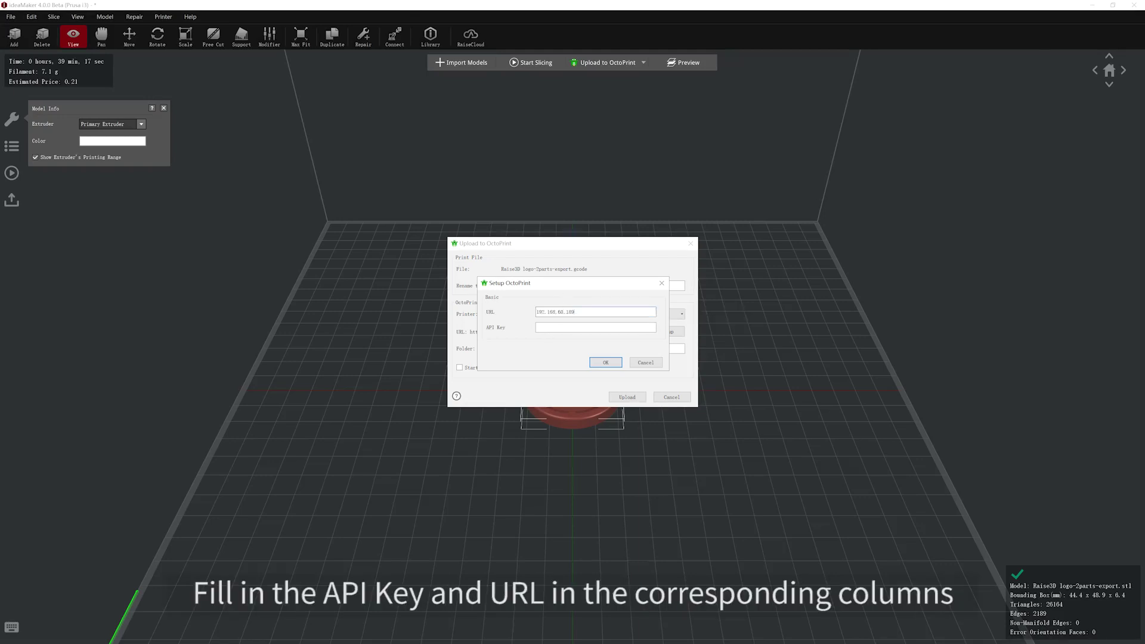
key(ctrl+v)
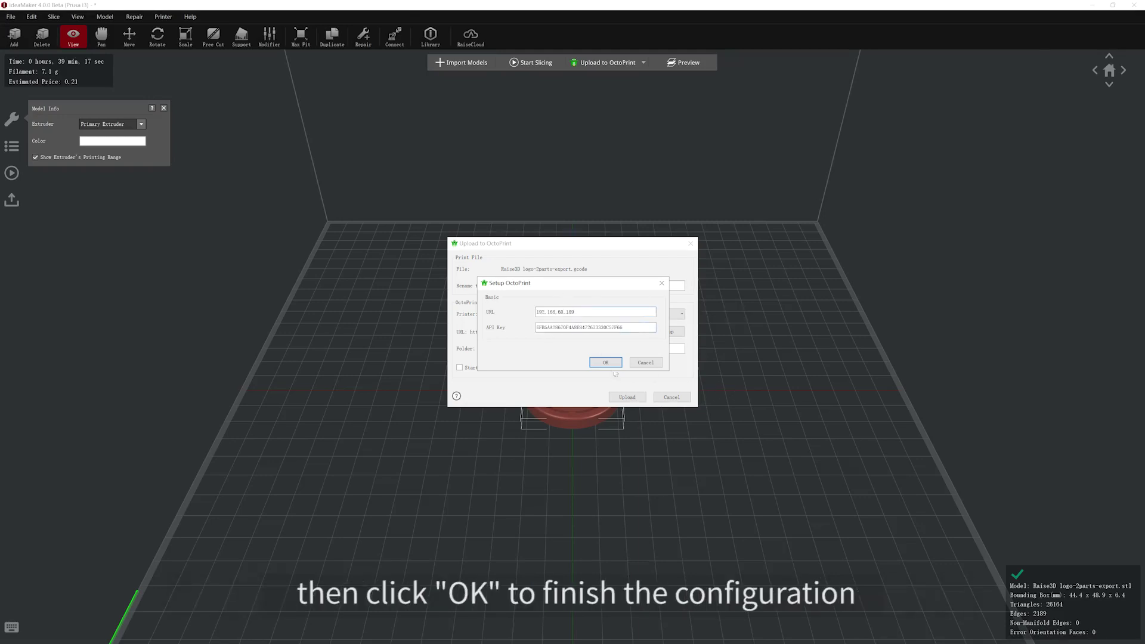
click(606, 362)
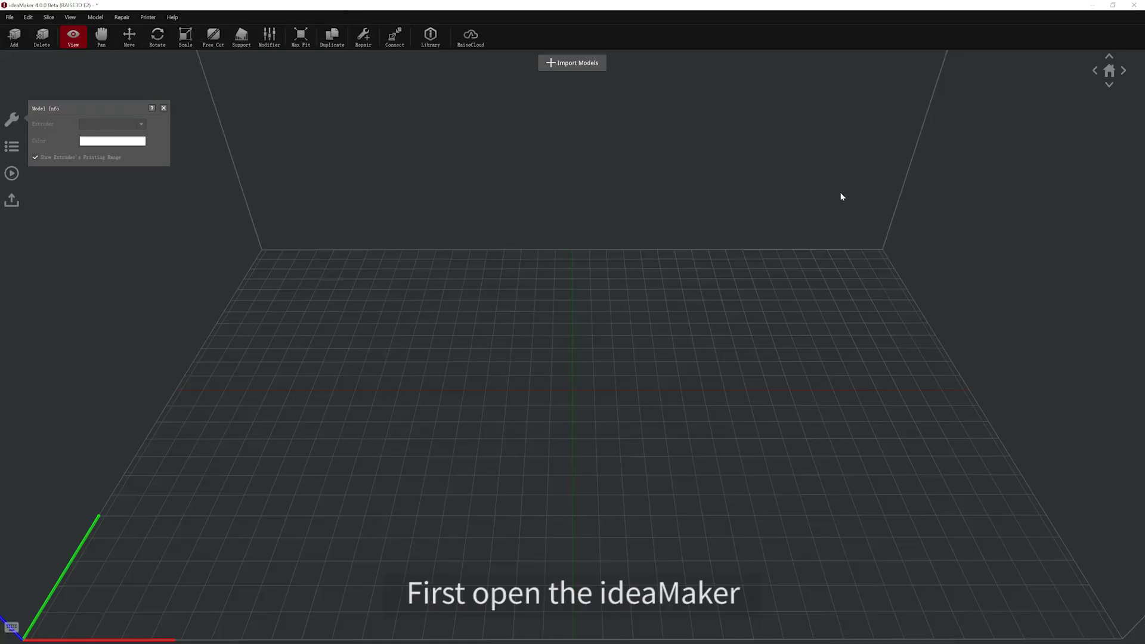
Import the Raise3D logo STL onto the build plate again.
click(563, 63)
click(316, 95)
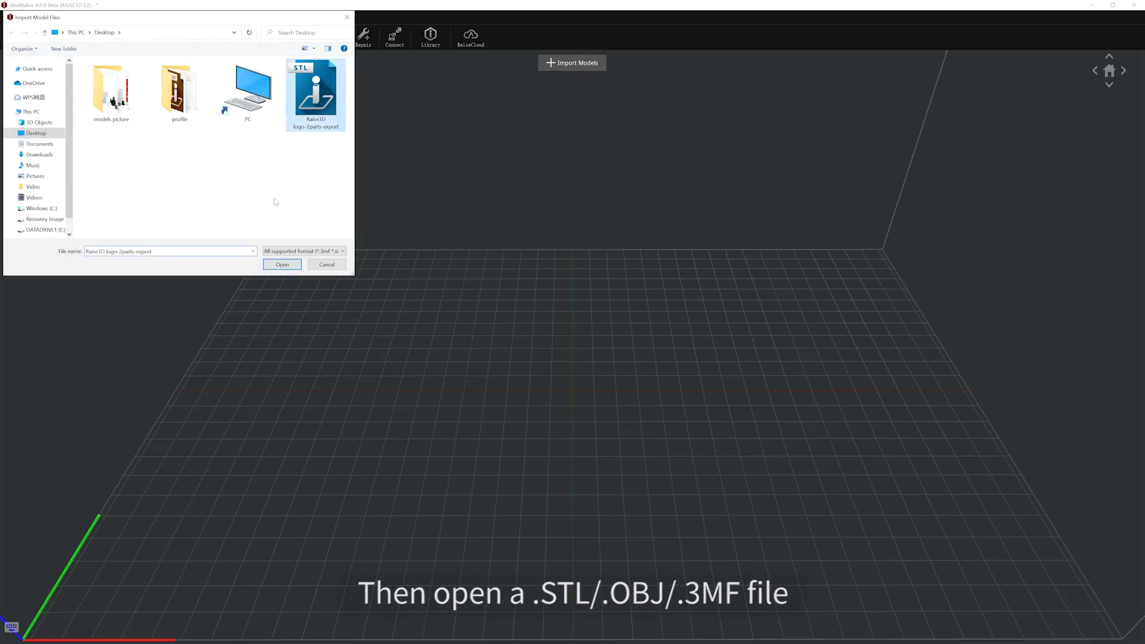
click(282, 264)
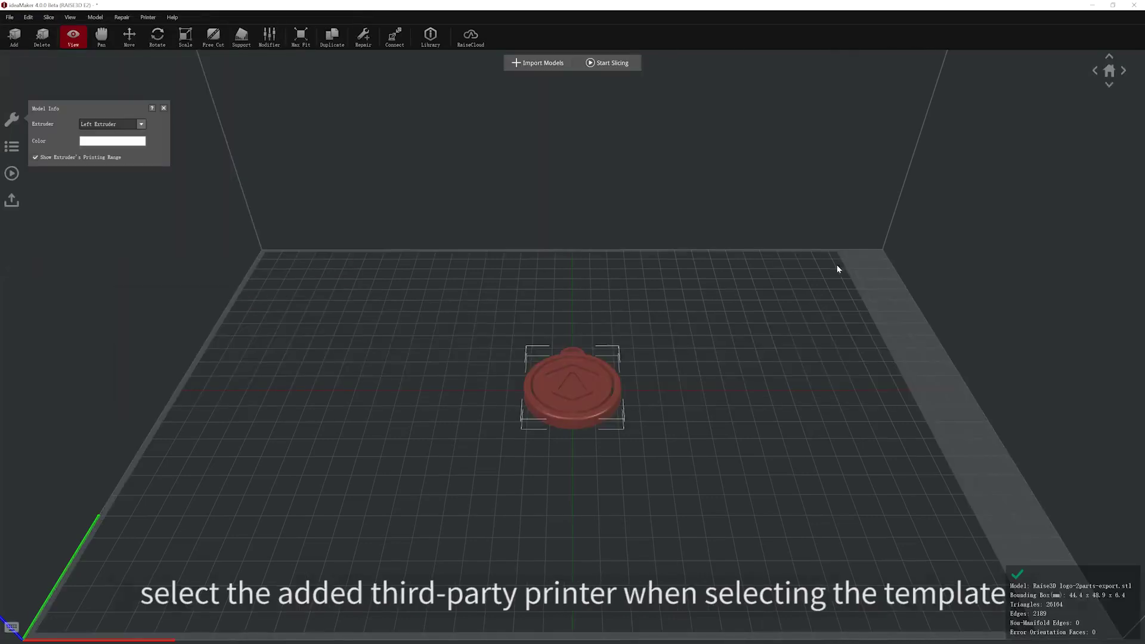
Slice the logo with the Prusa i3 - PLA template.
click(624, 67)
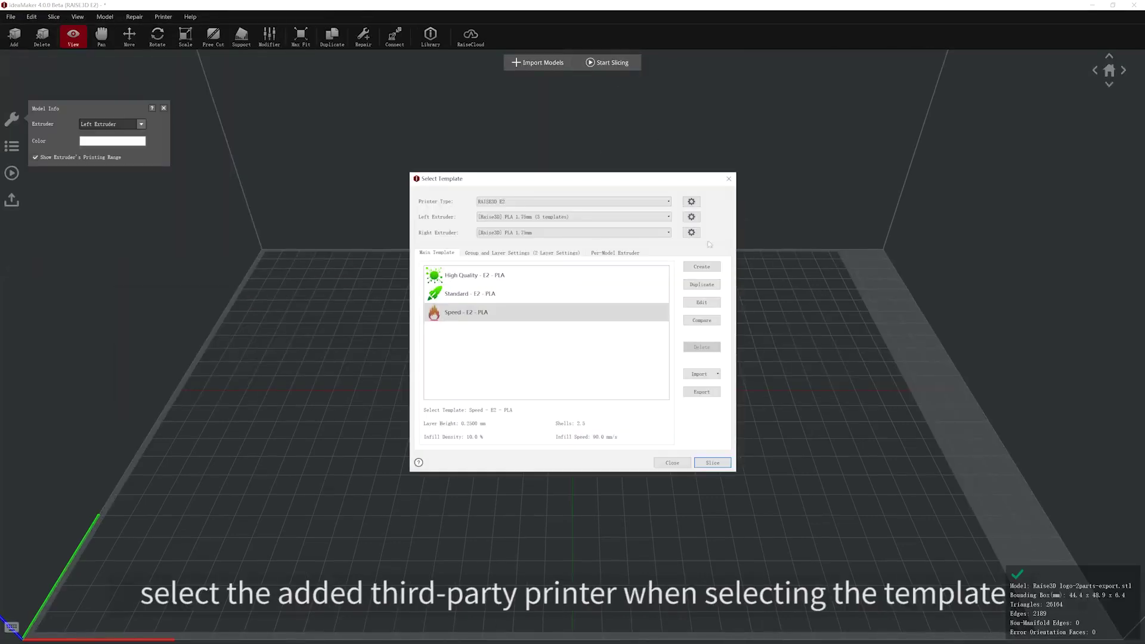
click(596, 202)
click(512, 311)
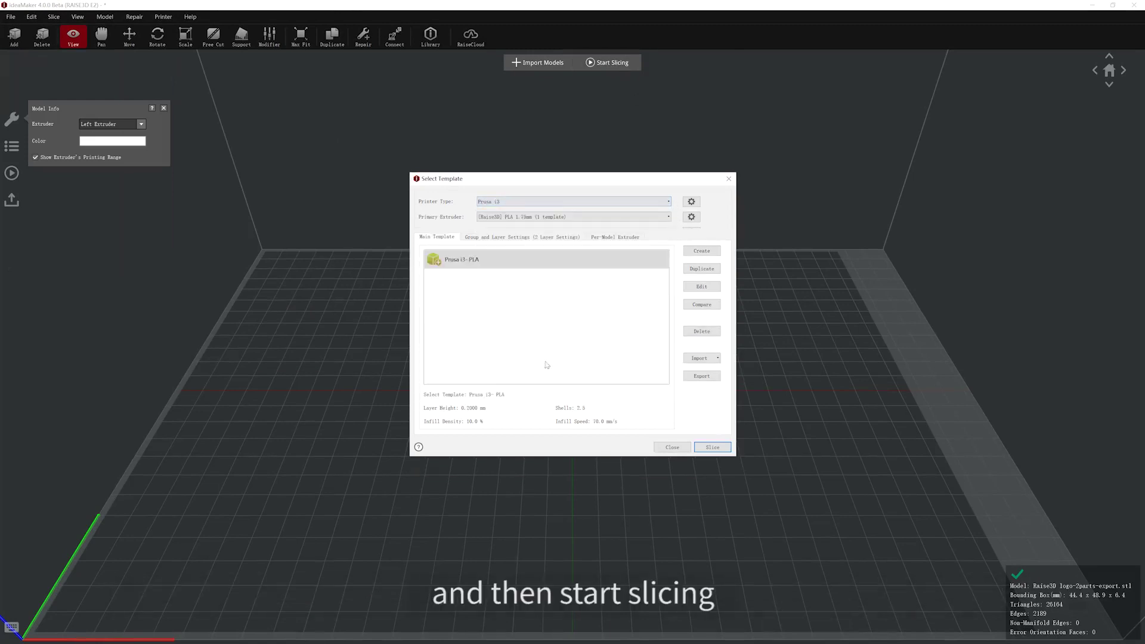
click(712, 448)
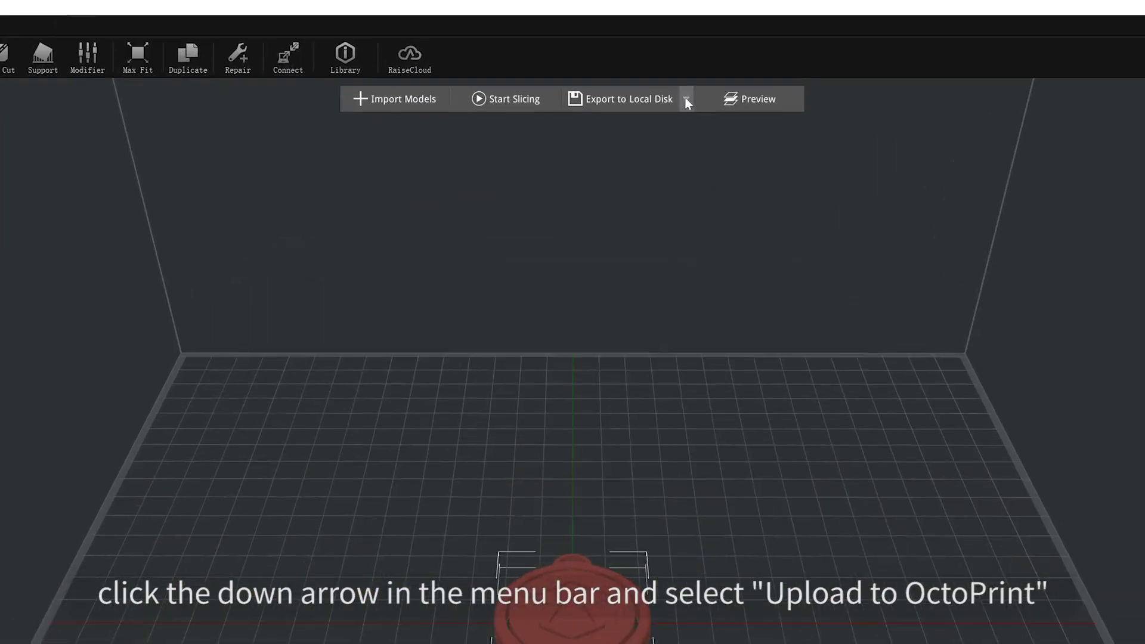
Switch the toolbar export method to Upload to OctoPrint and open its upload settings.
click(685, 100)
click(646, 193)
click(604, 62)
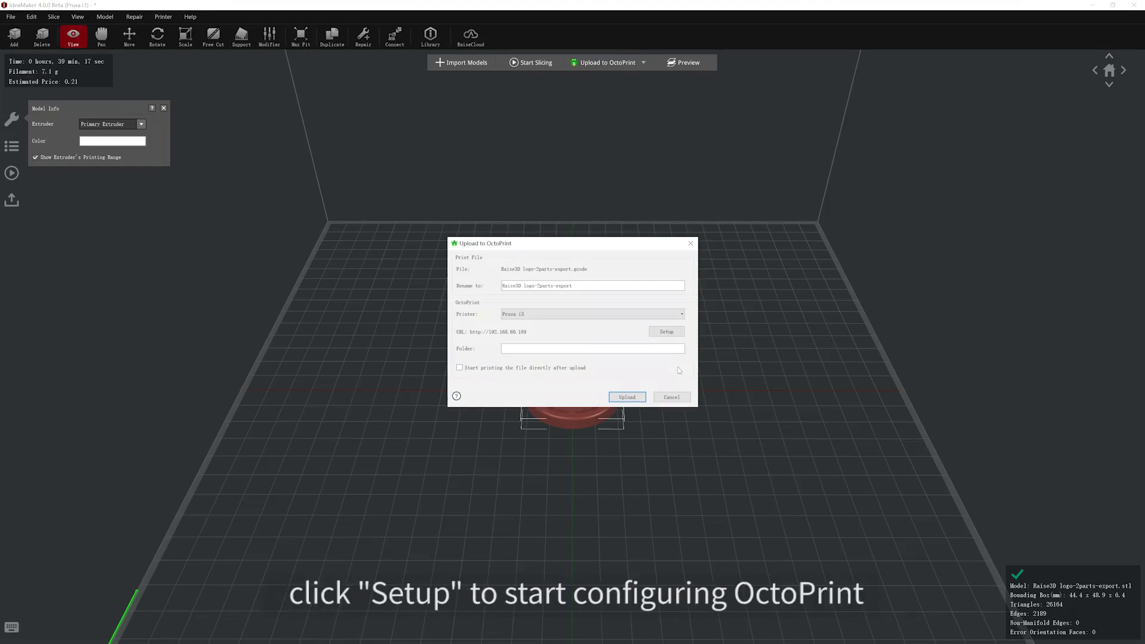
Set the OctoPrint URL to 192.168.60.189, paste the API key and confirm.
click(667, 333)
text(192.168)
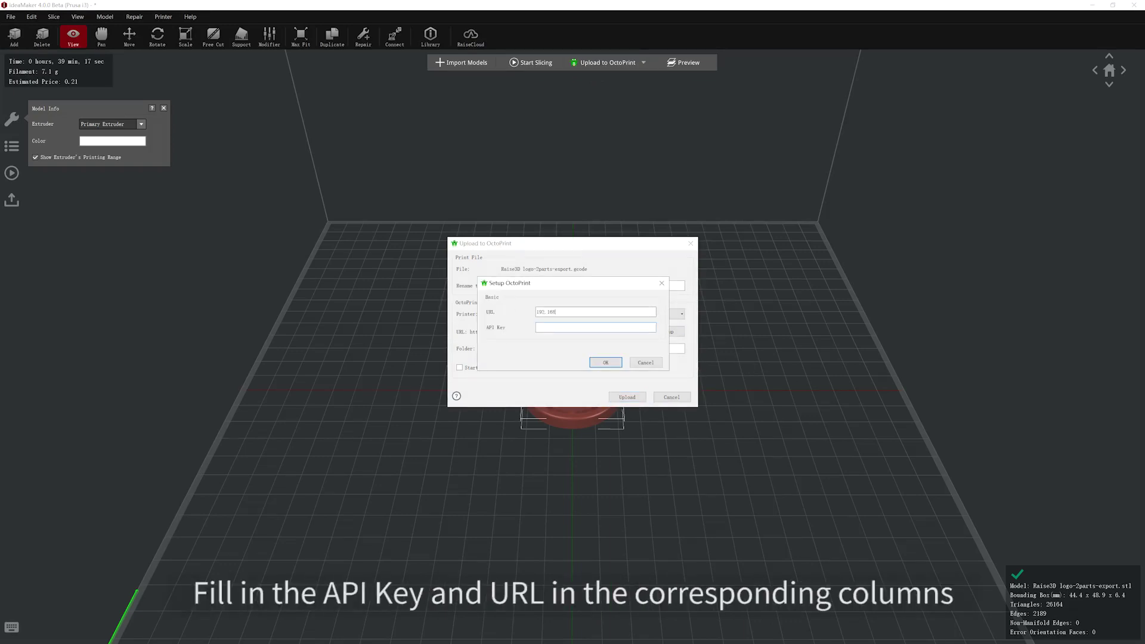
text(.60.189)
key(Tab)
key(ctrl+v)
click(605, 362)
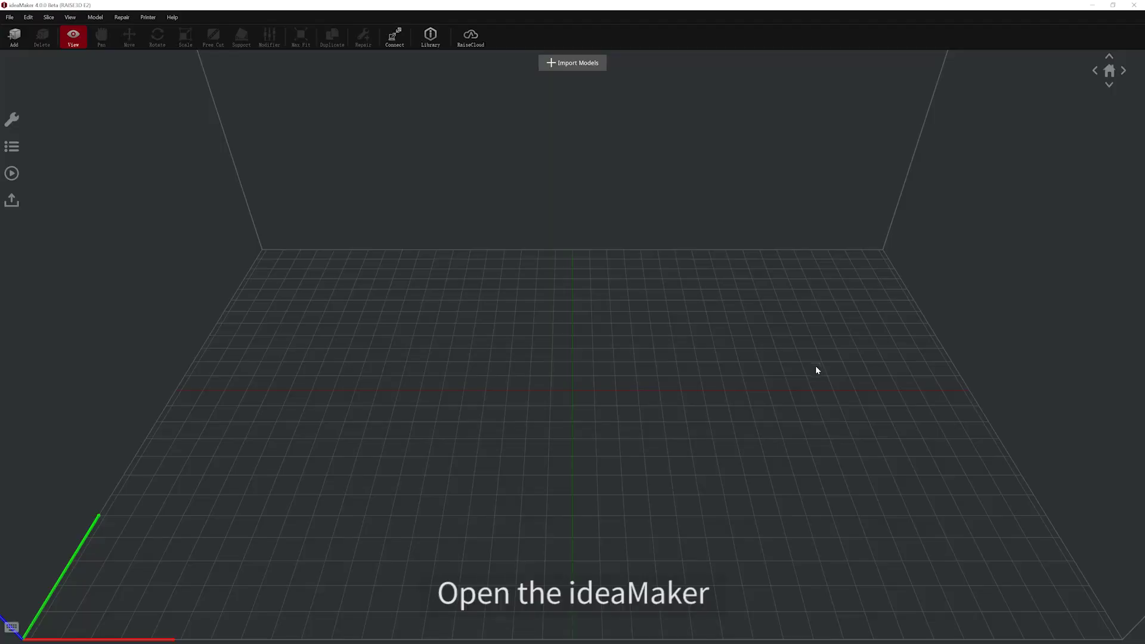
Add the Raise3D logo-2parts-export G-code to the OctoPrint upload queue.
click(12, 200)
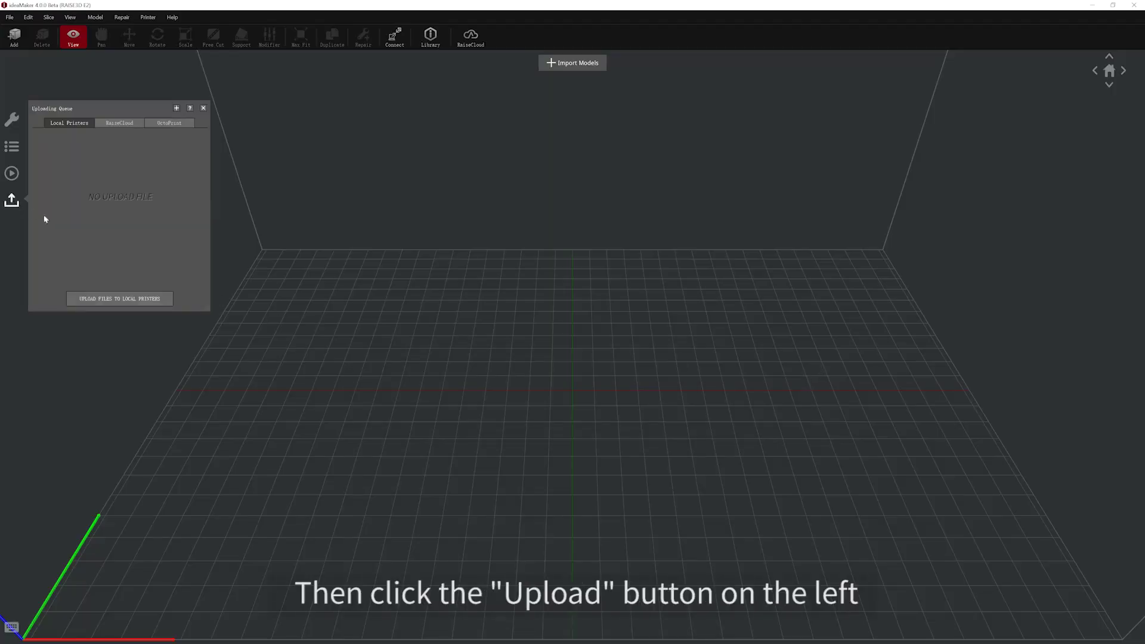
click(178, 123)
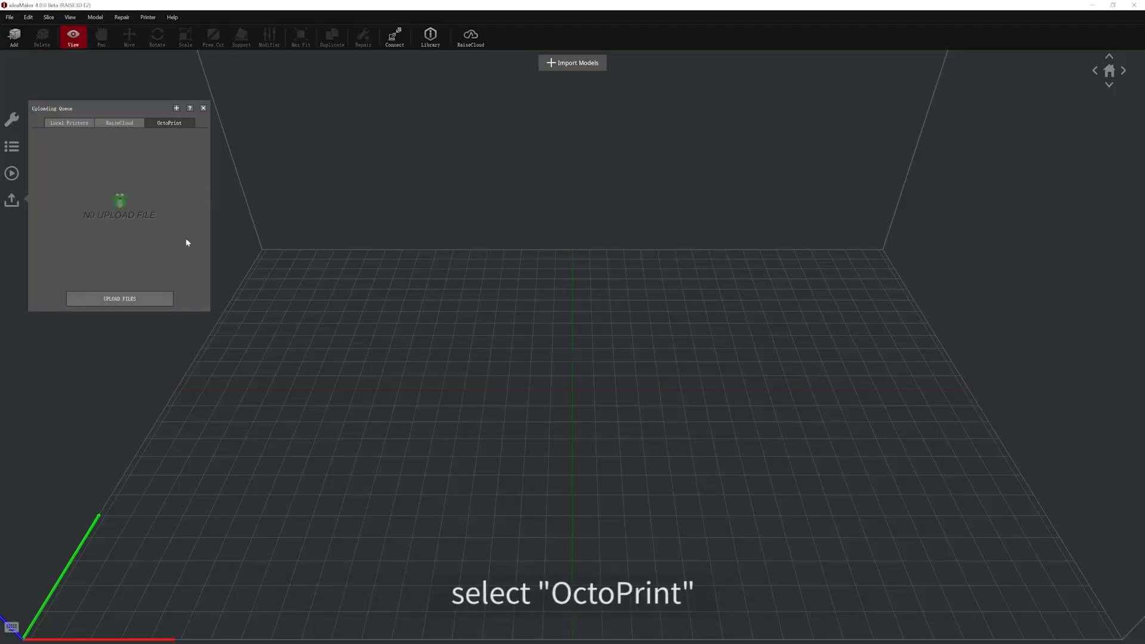
click(136, 297)
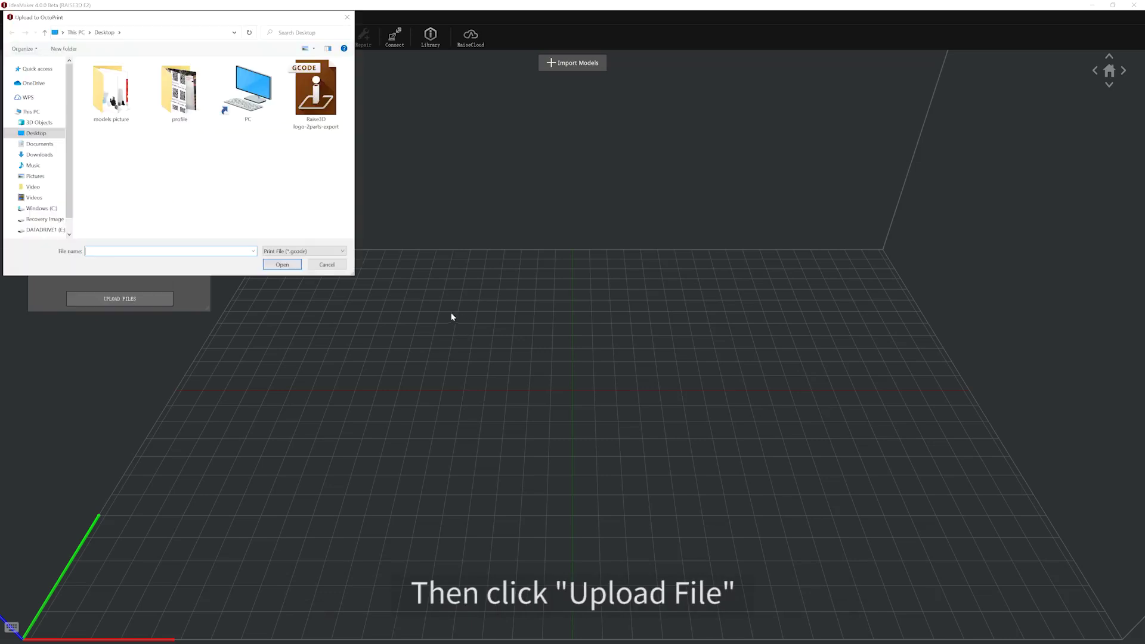
click(316, 93)
click(291, 266)
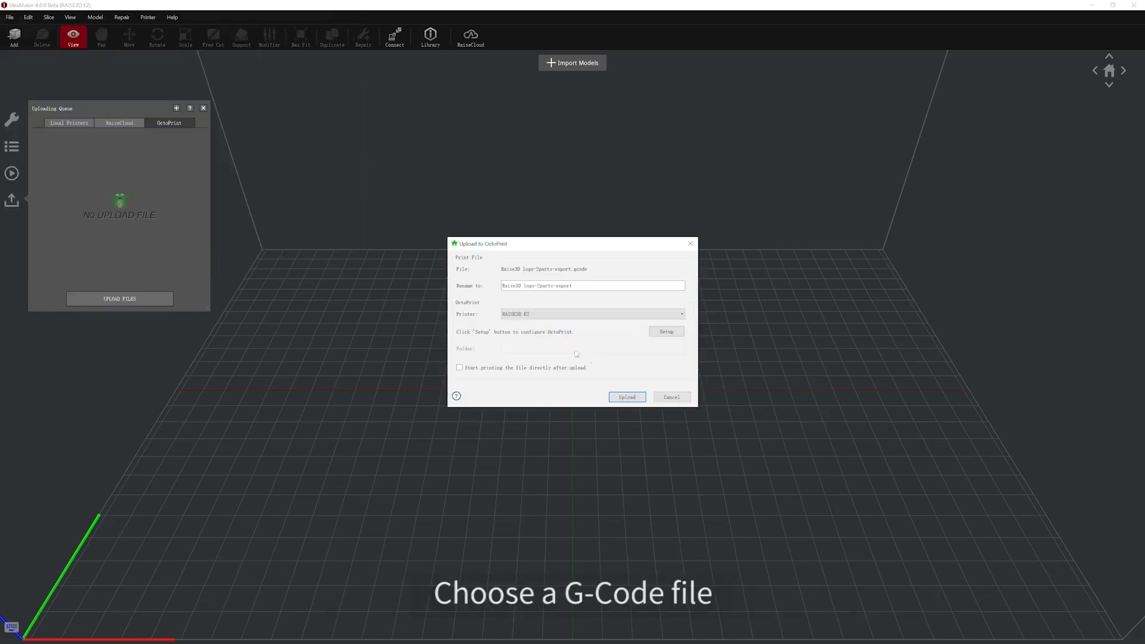
Target the Prusa i3 printer and save its OctoPrint URL and pasted API key.
click(654, 316)
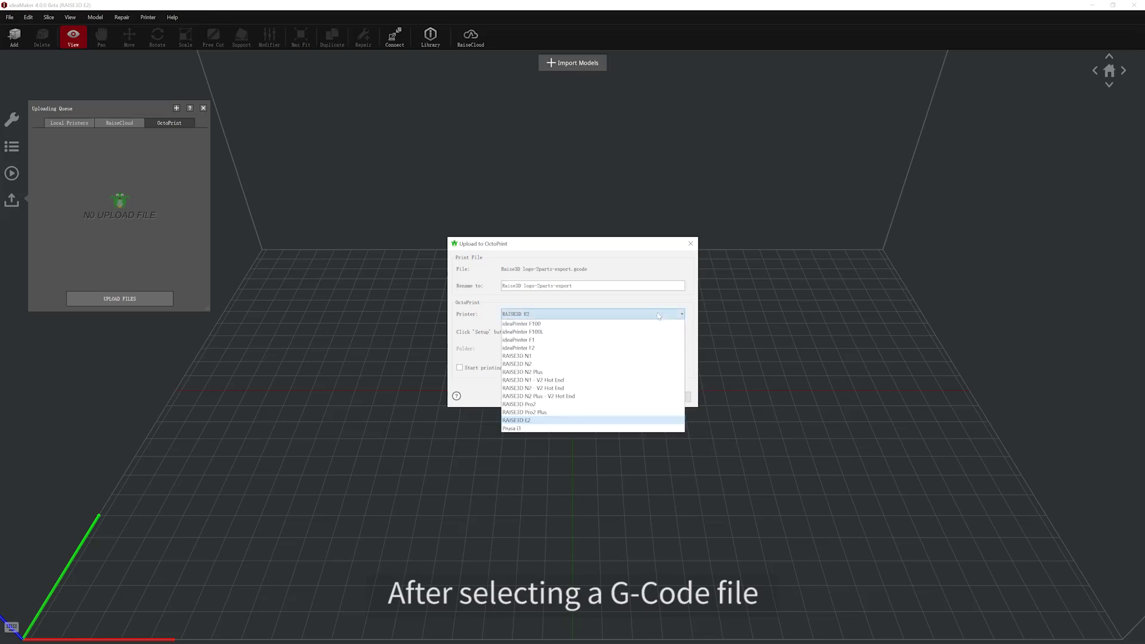
click(668, 416)
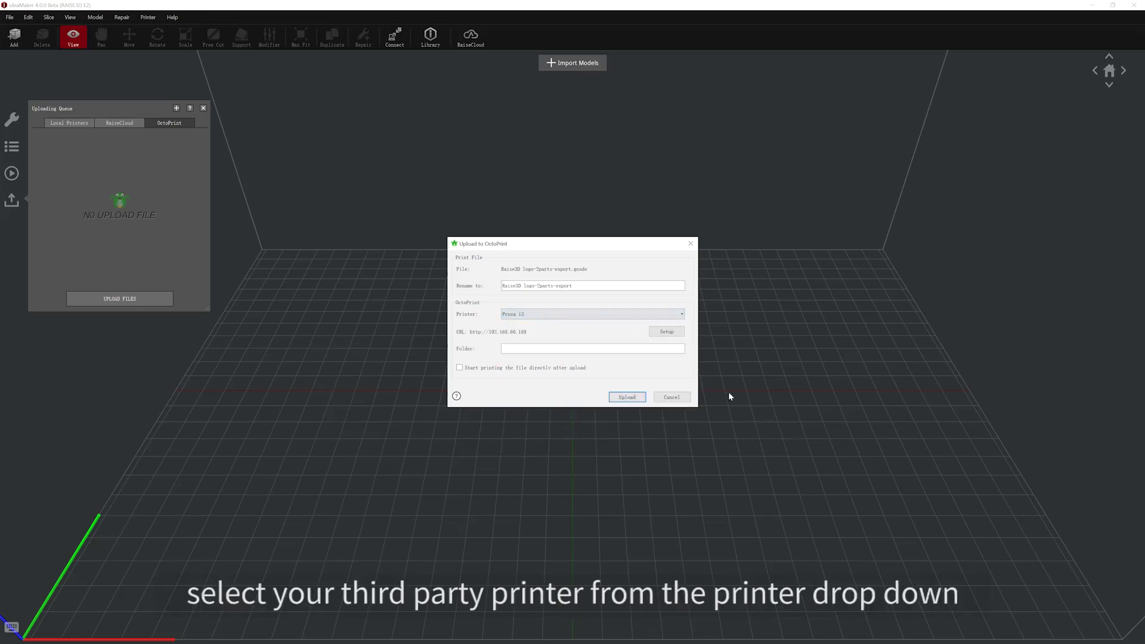
click(670, 335)
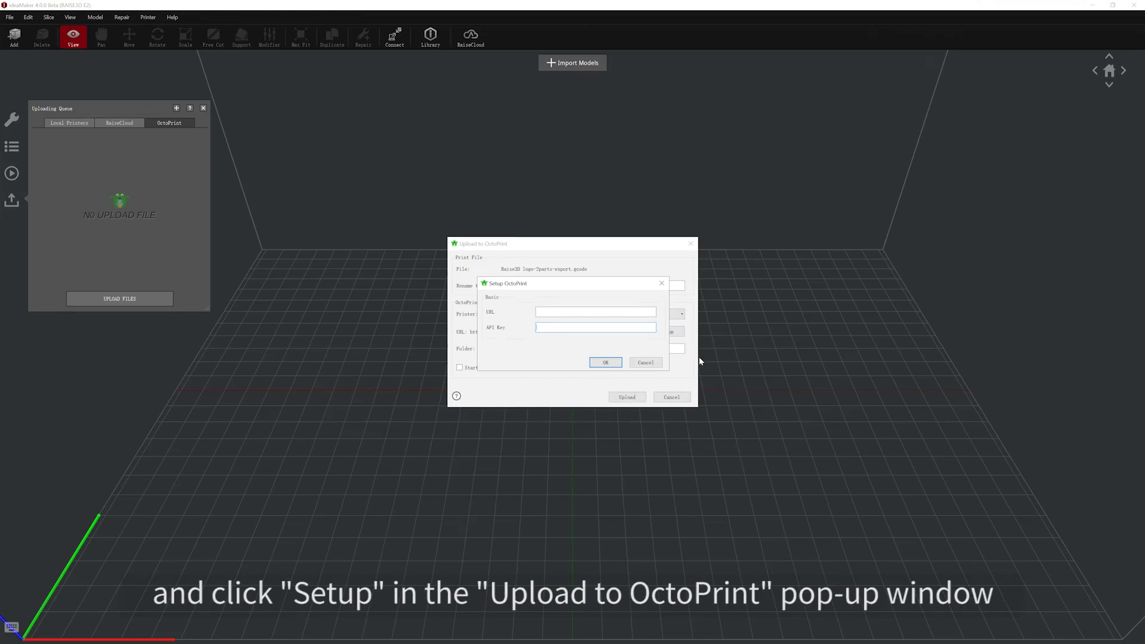
text(19)
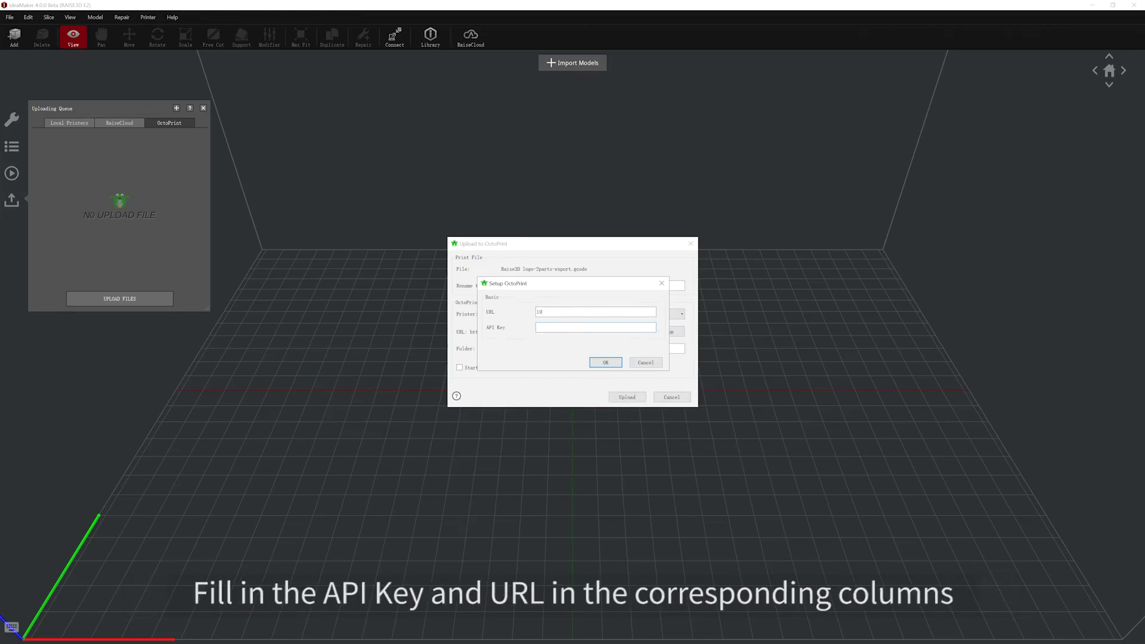
text(2.168.60.189)
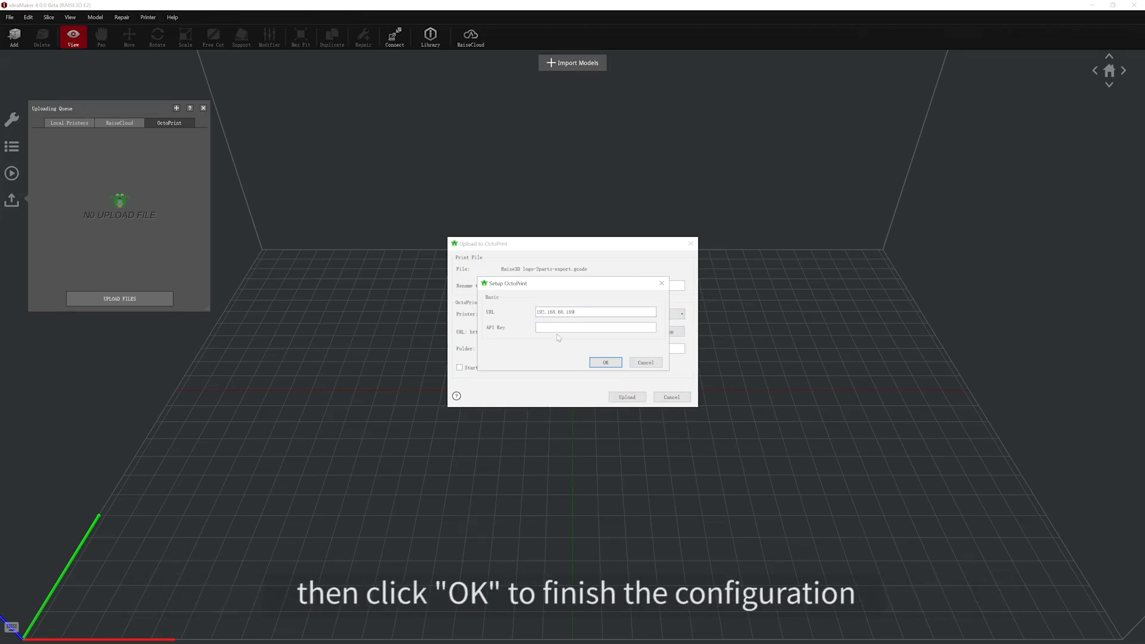
key(ctrl+v)
click(597, 363)
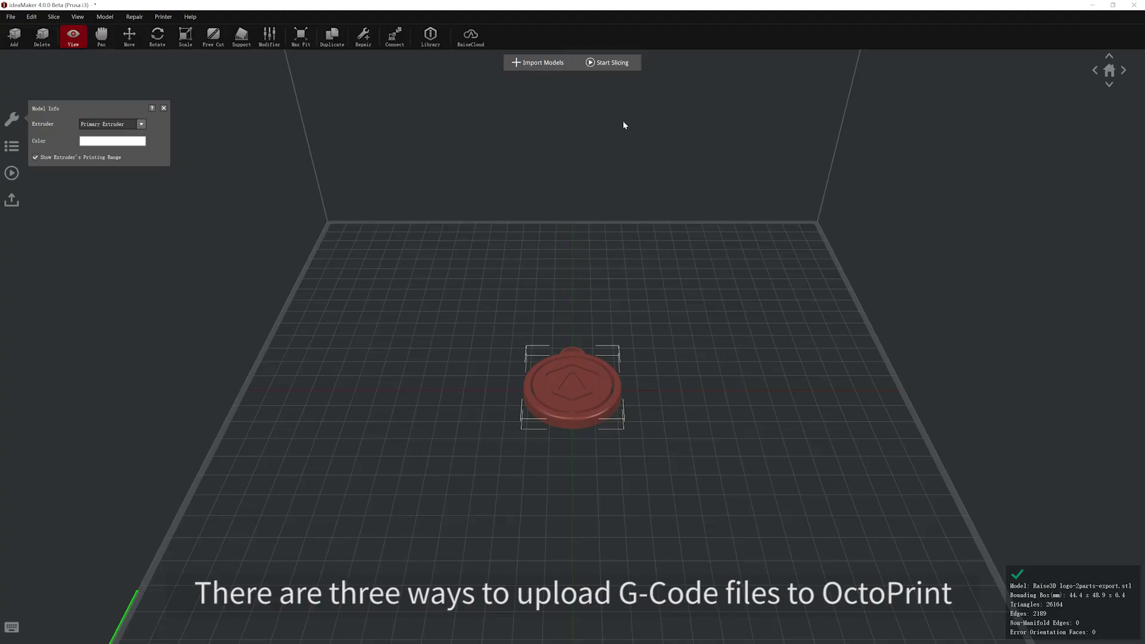
Slice the logo model with the Prusa i3 PLA template.
click(608, 63)
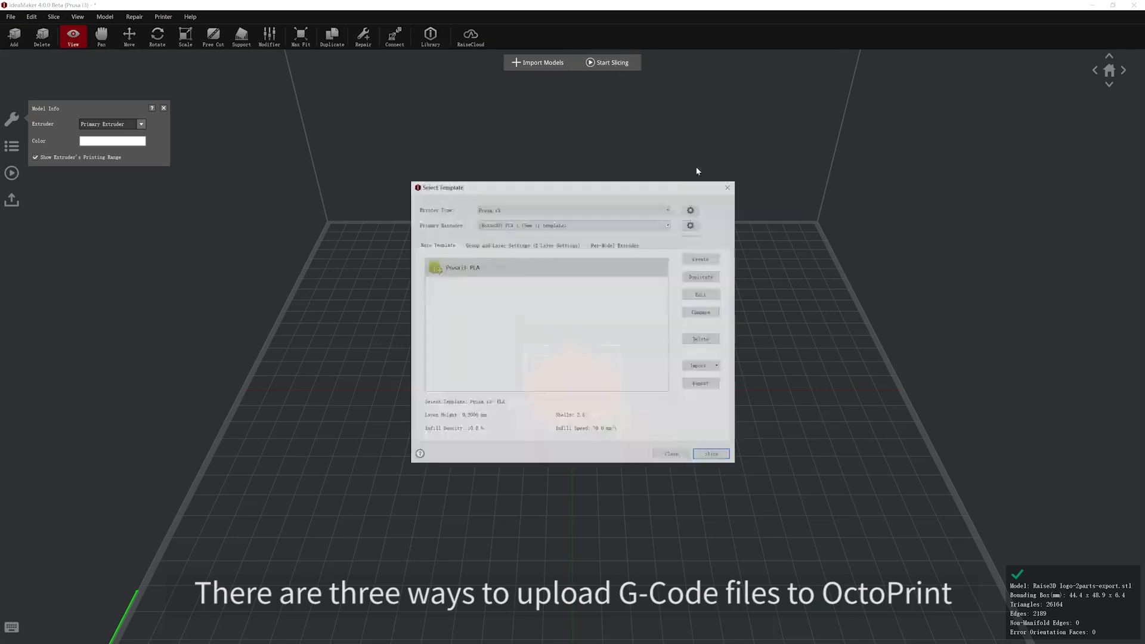
click(712, 455)
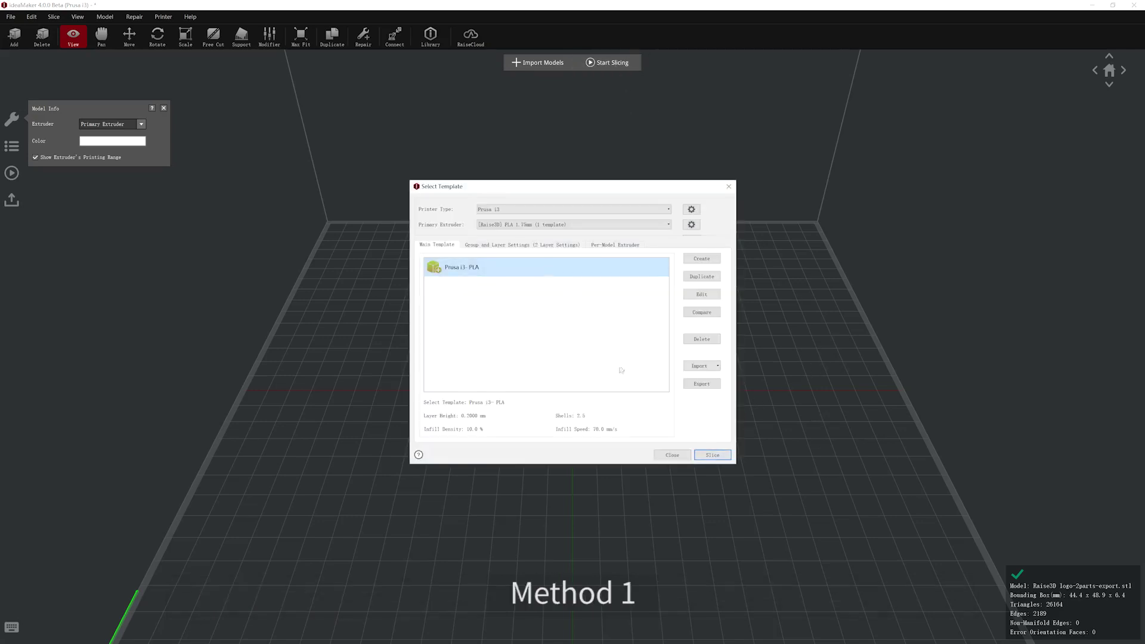
click(596, 356)
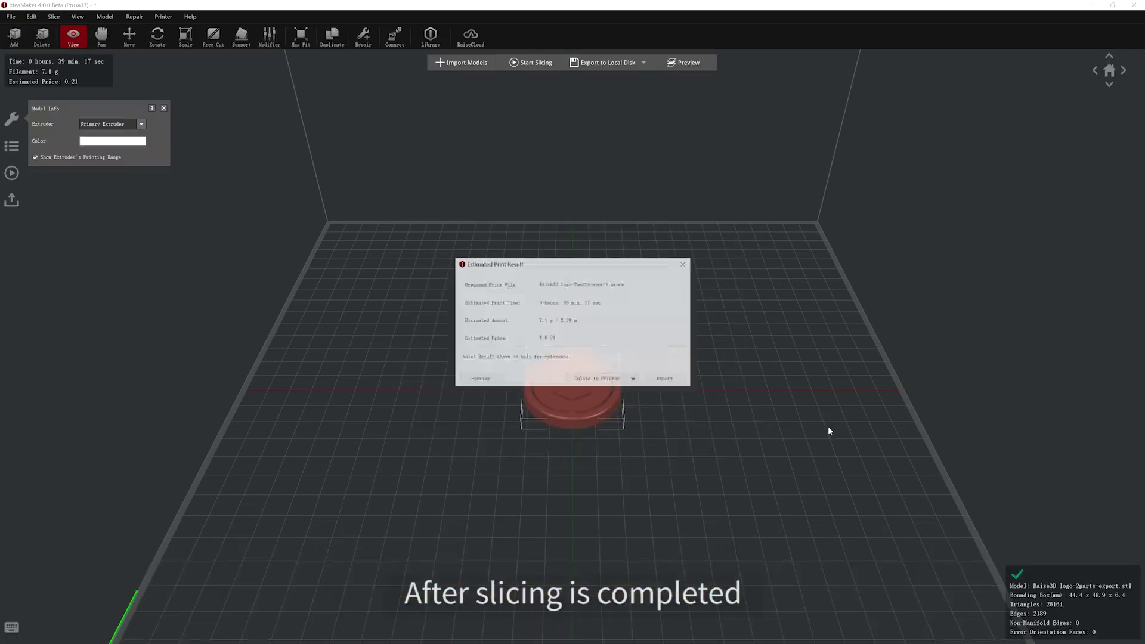
Choose Upload to OctoPrint as the output and upload the sliced G-code.
click(635, 379)
click(656, 417)
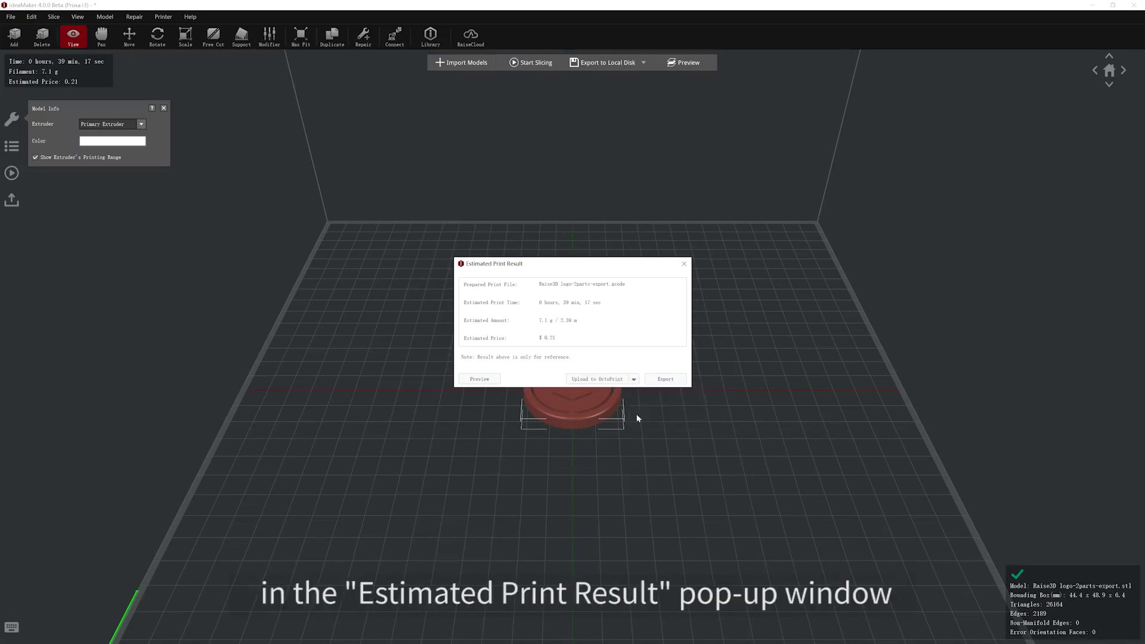
click(597, 379)
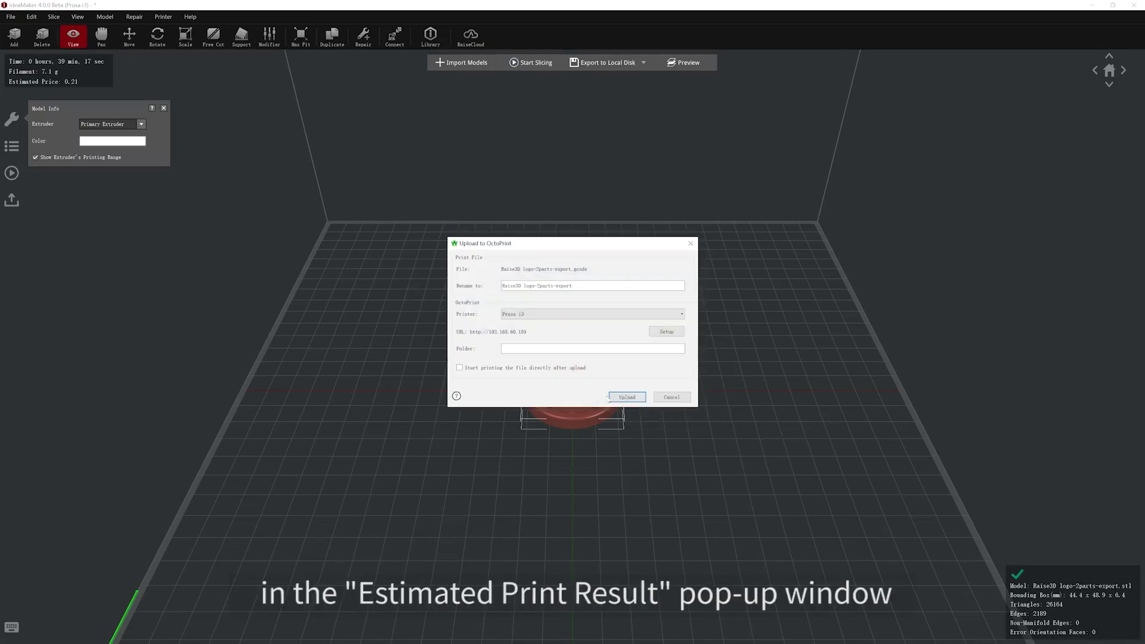
click(617, 397)
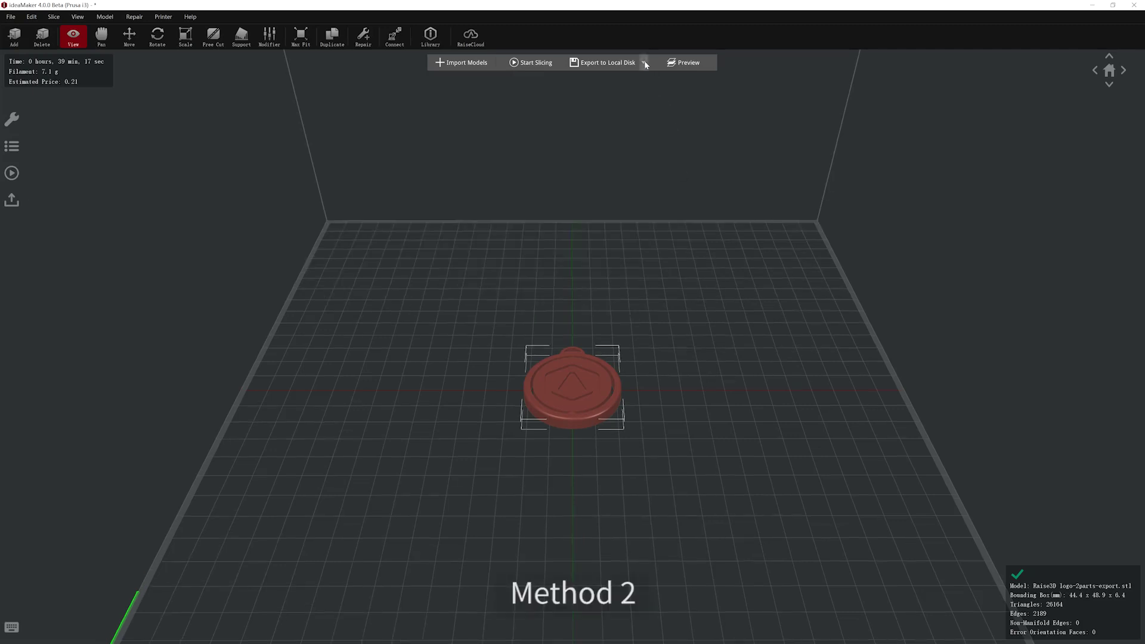
Upload the sliced logo G-code to OctoPrint again via the export menu, then close the Uploading Queue.
click(644, 62)
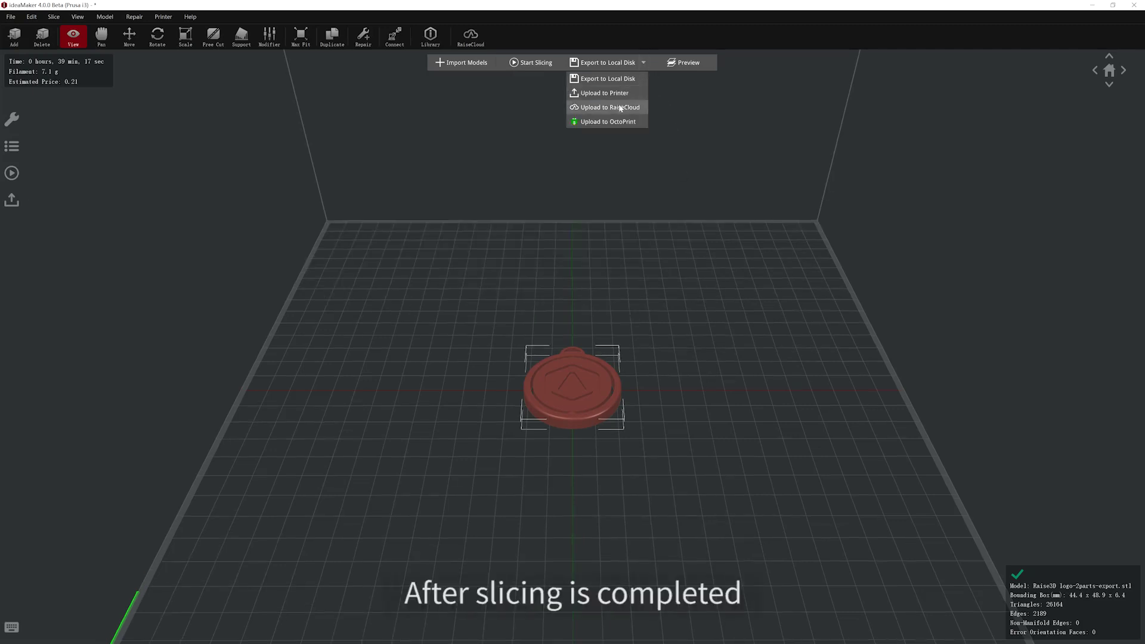
click(621, 121)
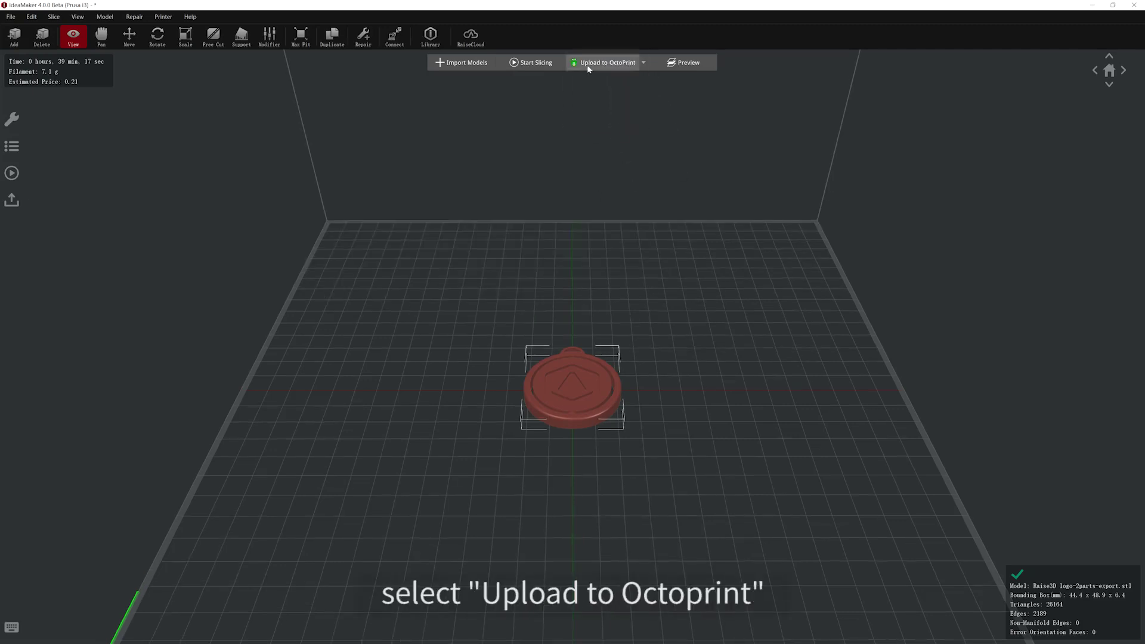
click(627, 62)
click(623, 397)
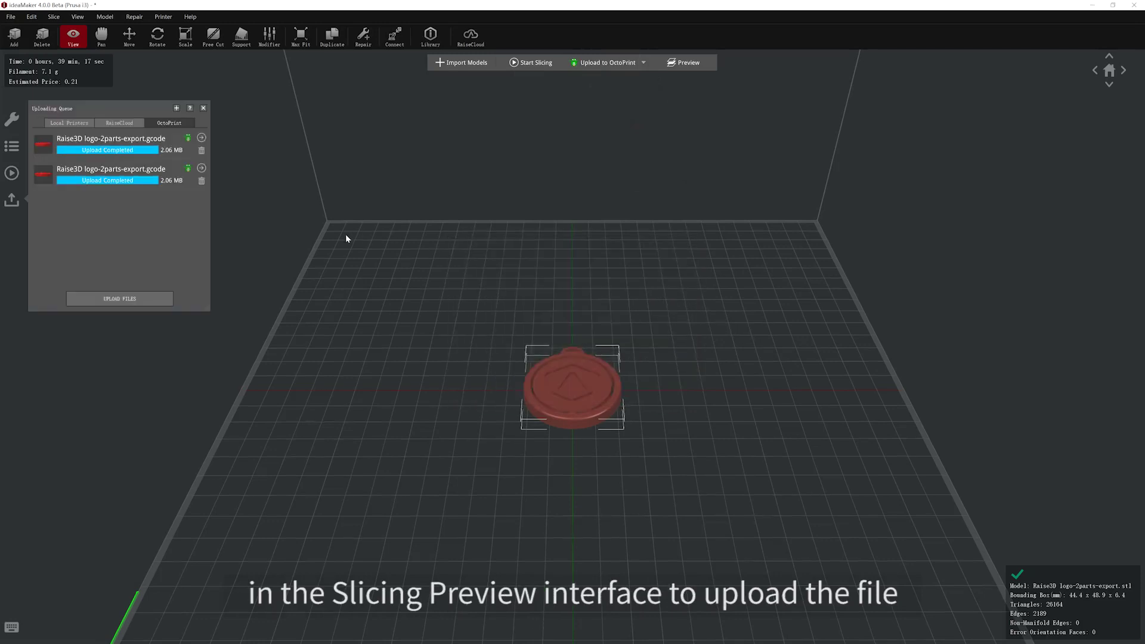
click(203, 108)
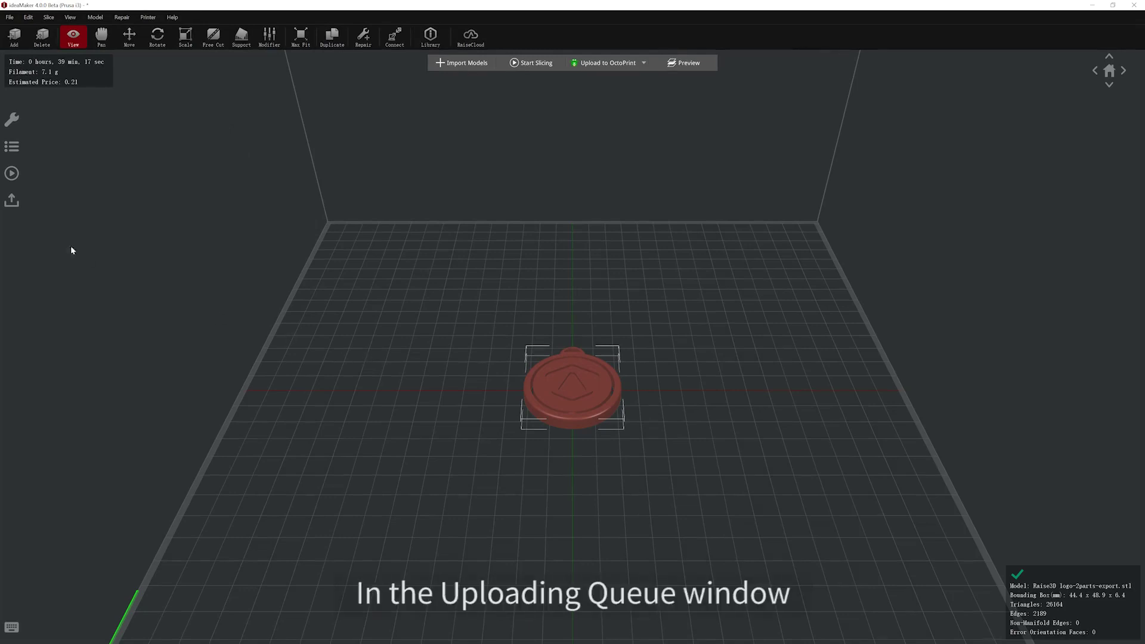
Upload the desktop Raise3D logo G-code to OctoPrint and open it in OctoPrint's web interface.
click(11, 200)
click(169, 123)
click(133, 297)
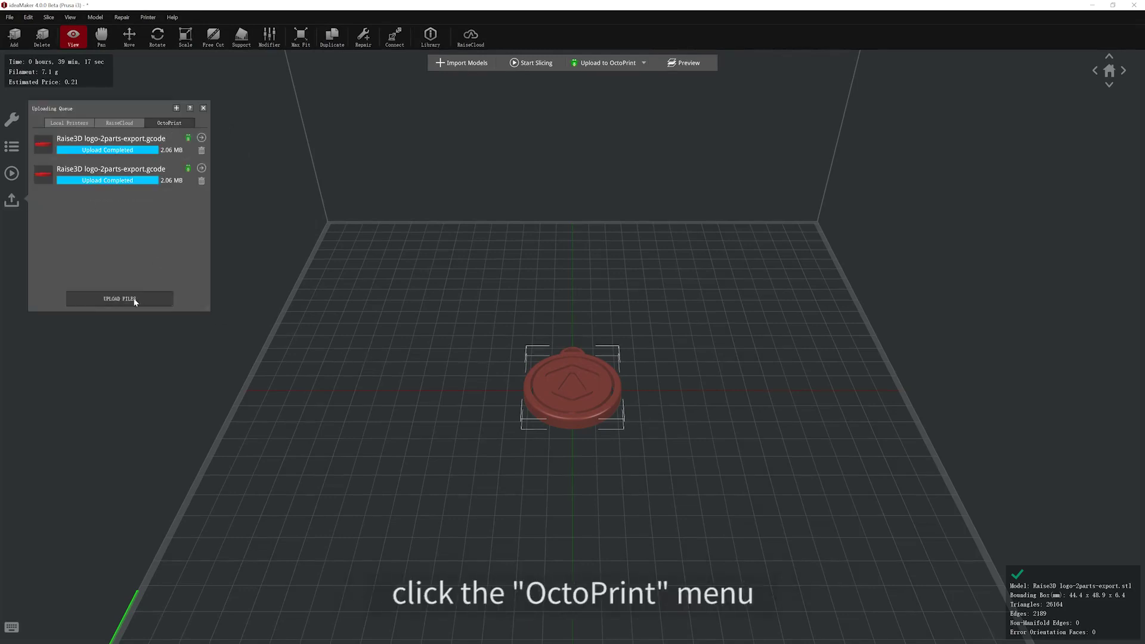
click(315, 107)
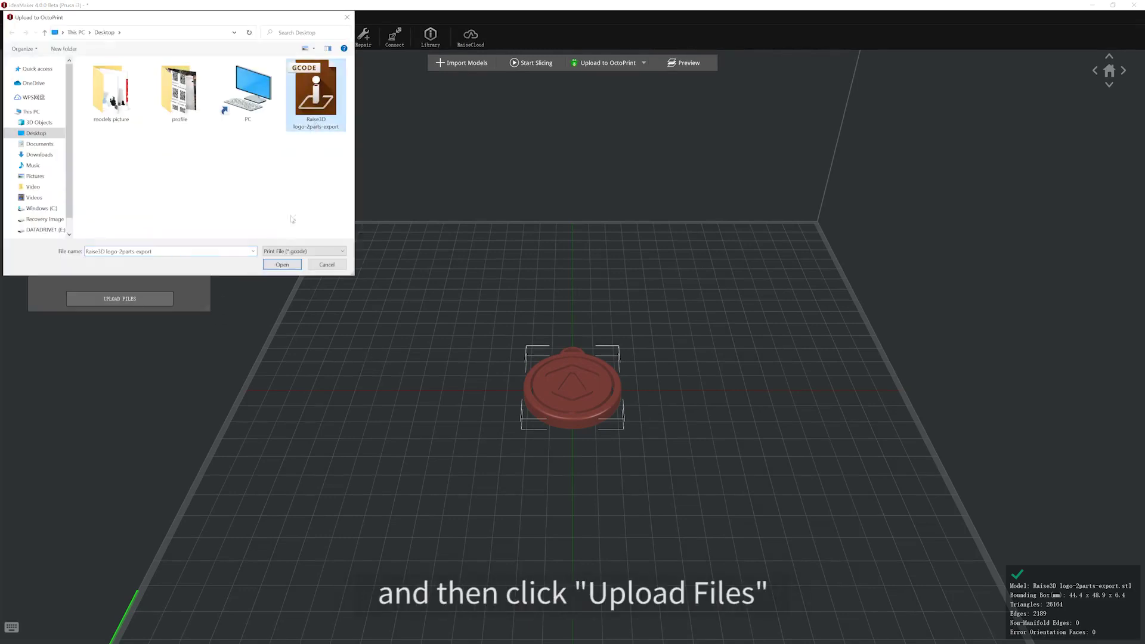
click(282, 264)
click(627, 397)
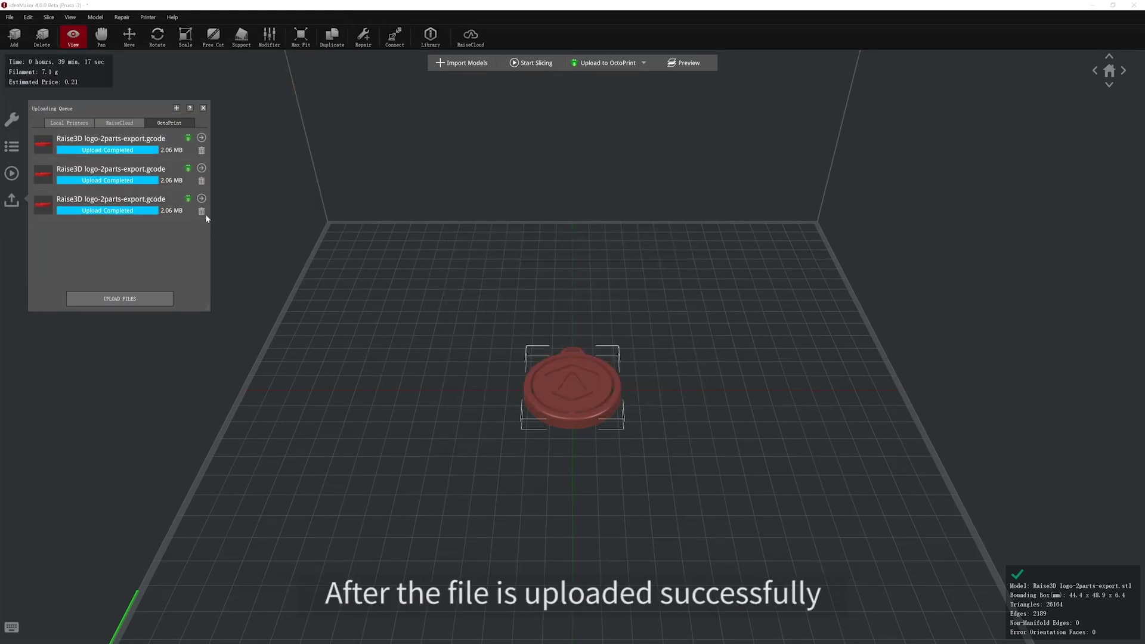
click(189, 200)
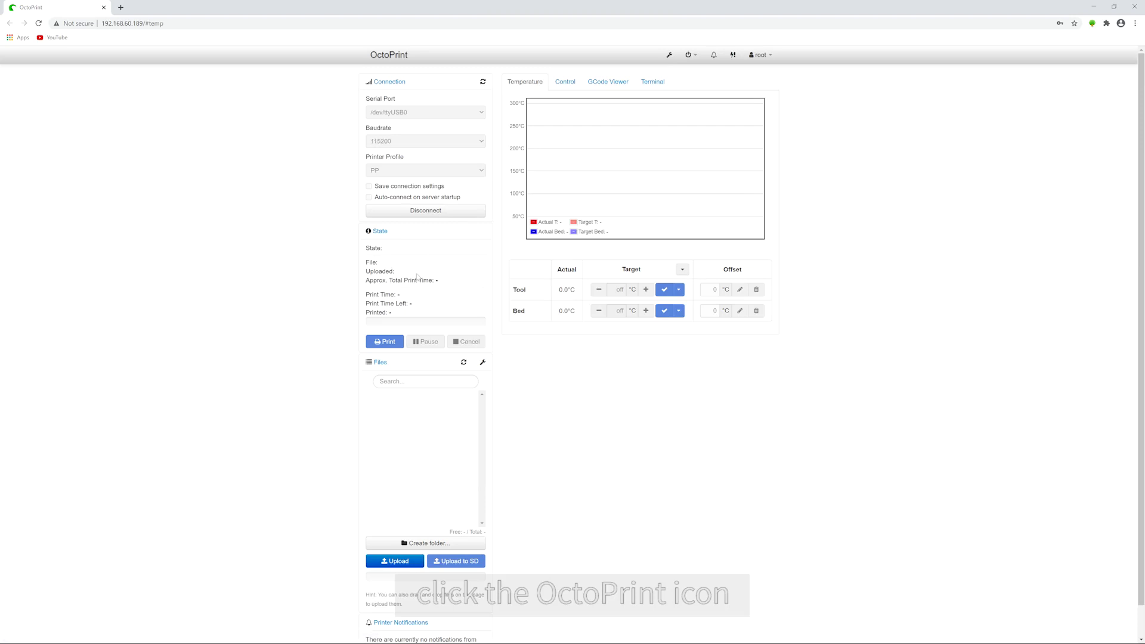